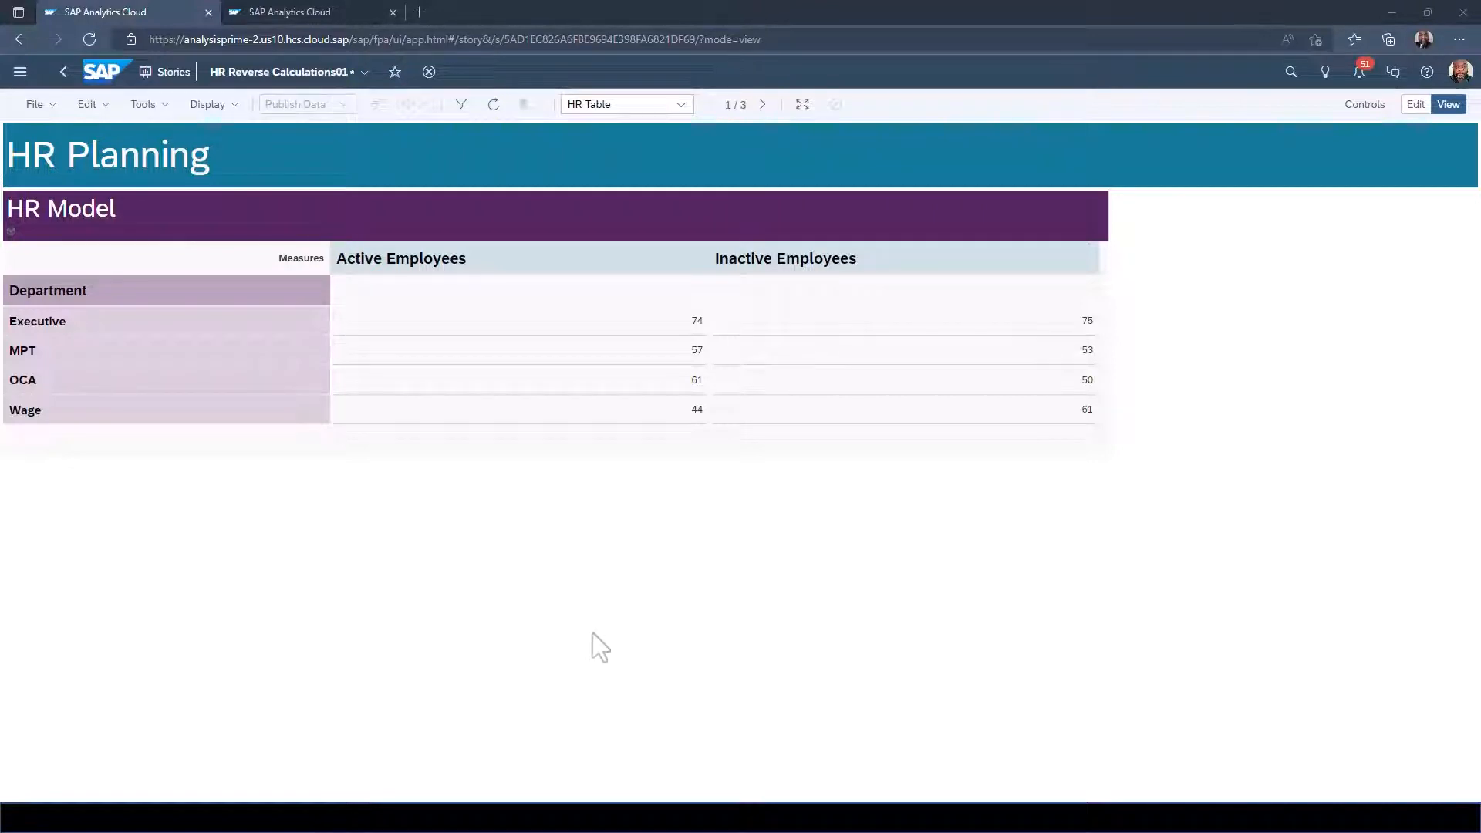
Switch the story to edit mode, show the HR Model table's structure and list its column model measures.
left_click(1455, 112)
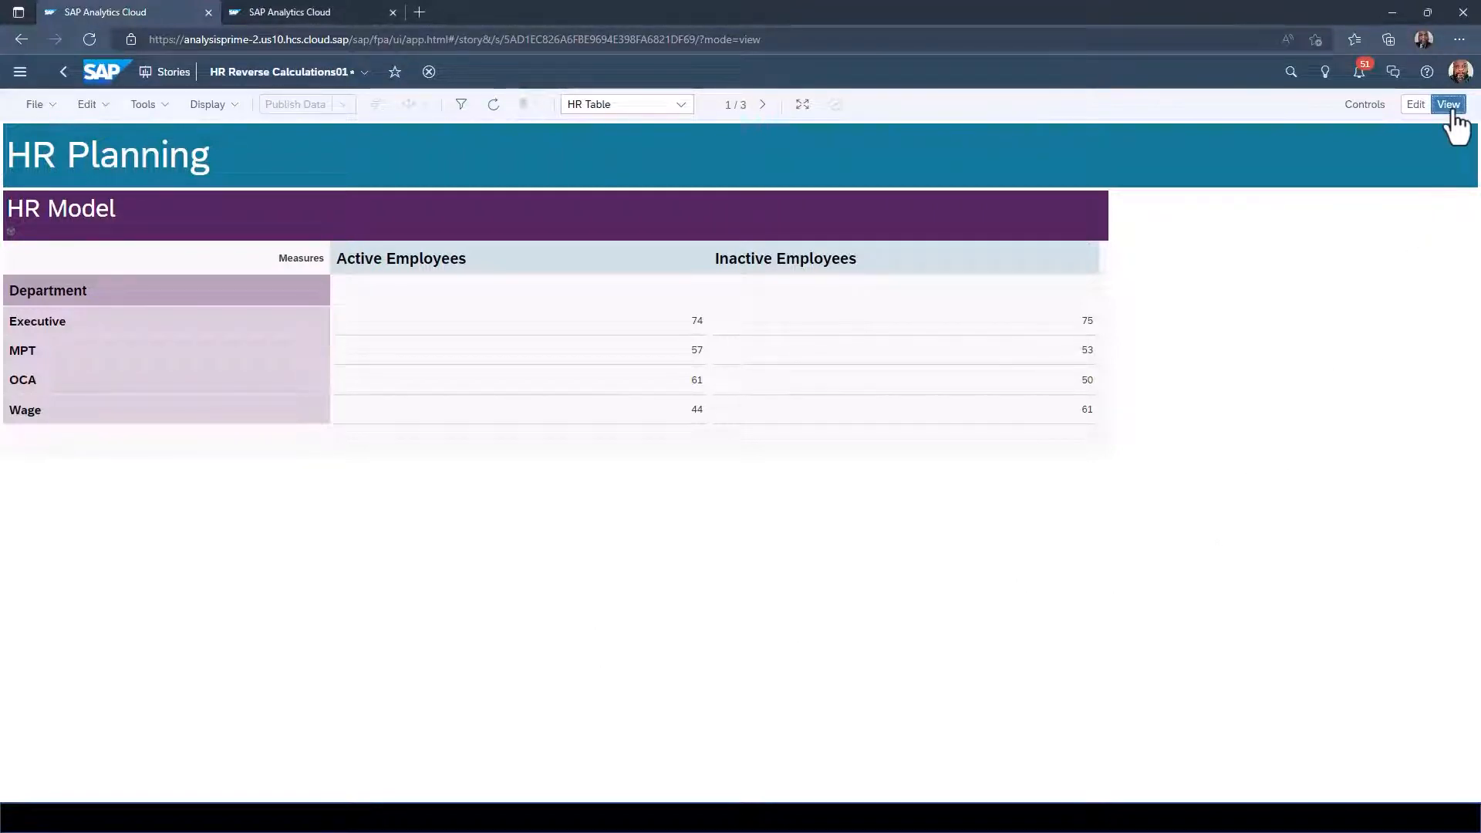
left_click(1416, 105)
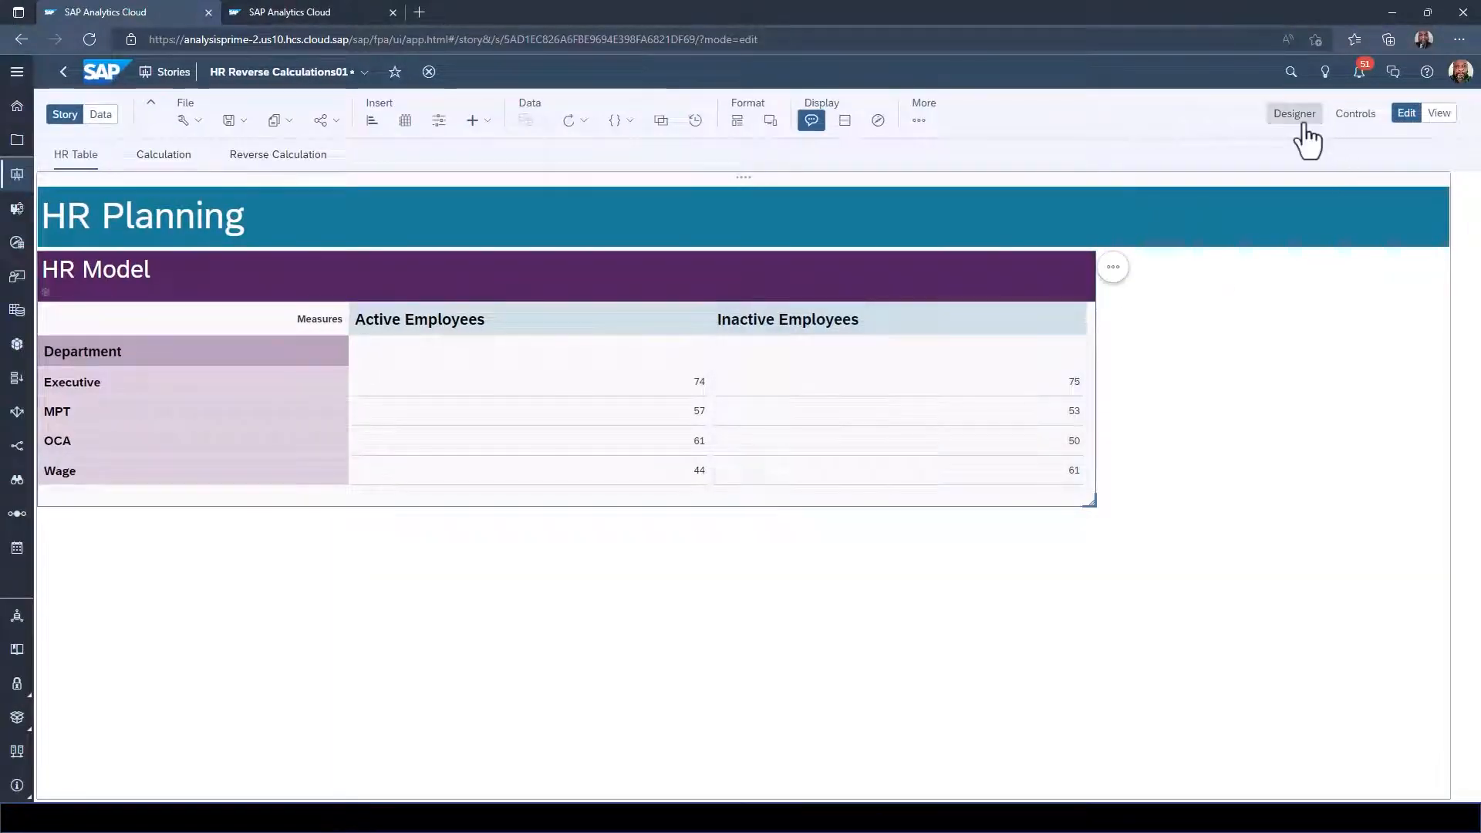
left_click(1304, 125)
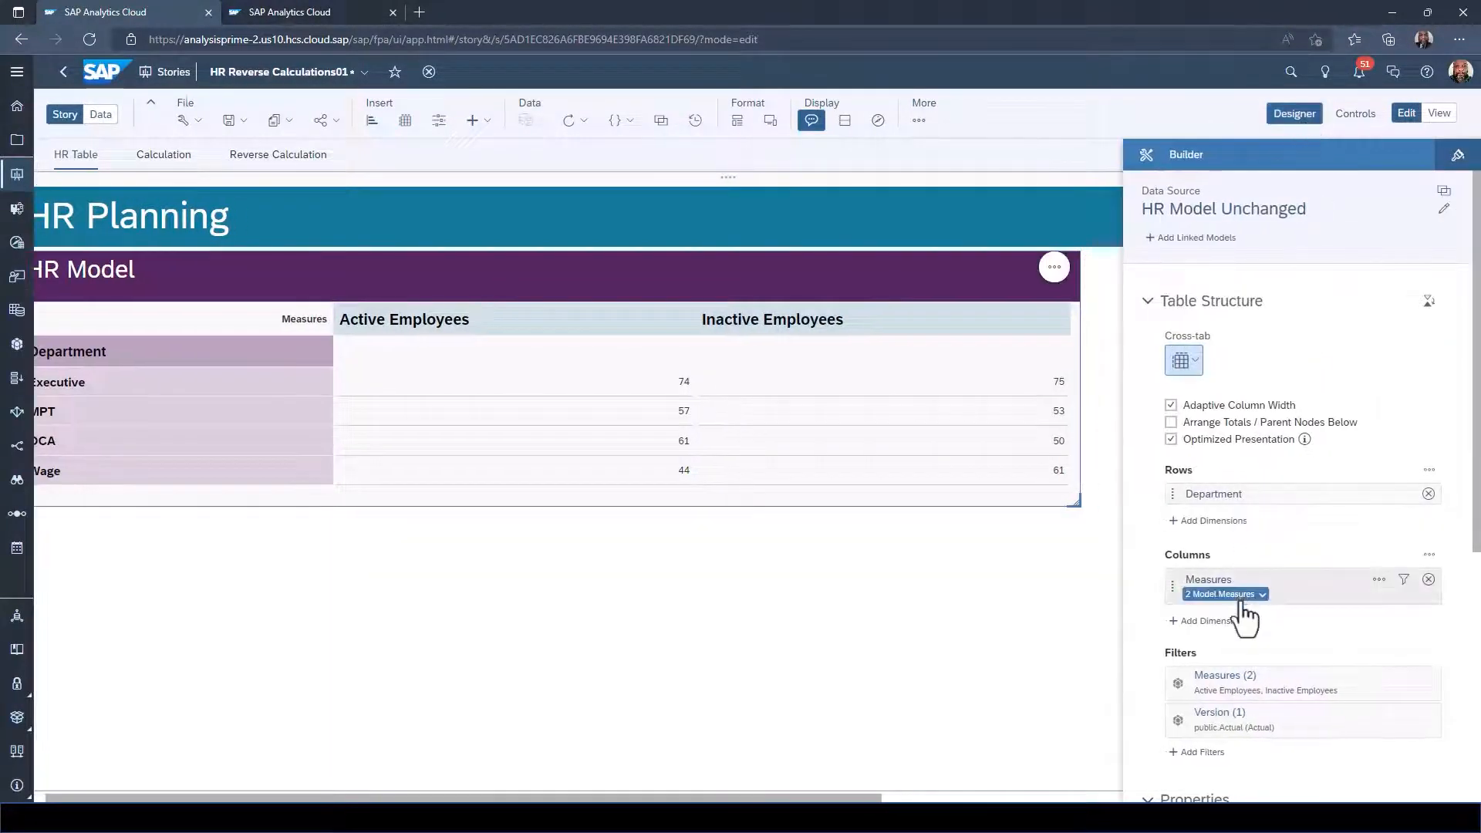
left_click(1259, 595)
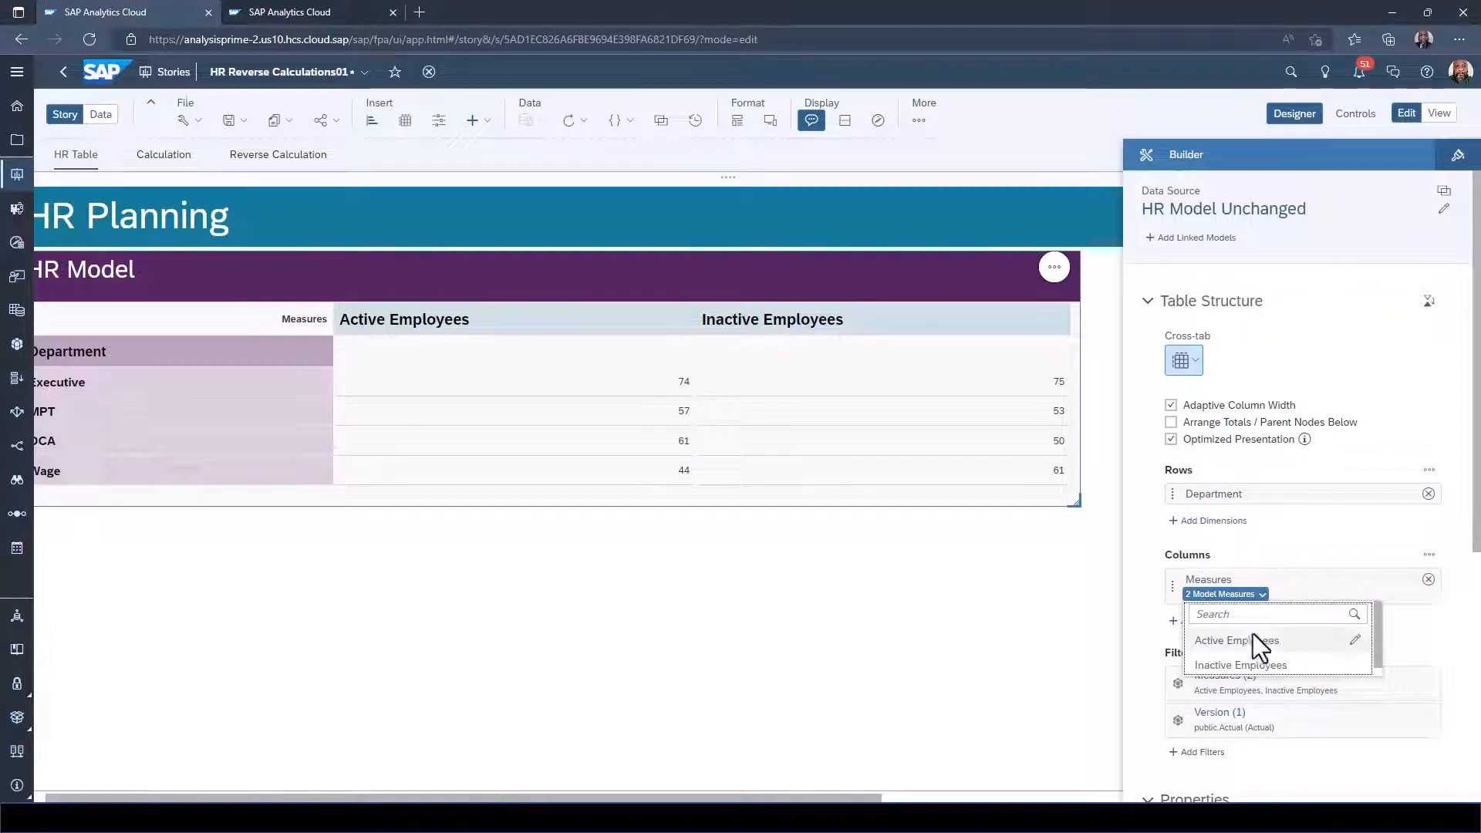
left_click(1354, 587)
Add a calculation of type Calculated Measure to the table's measures and name it Total Employees.
left_click(1380, 581)
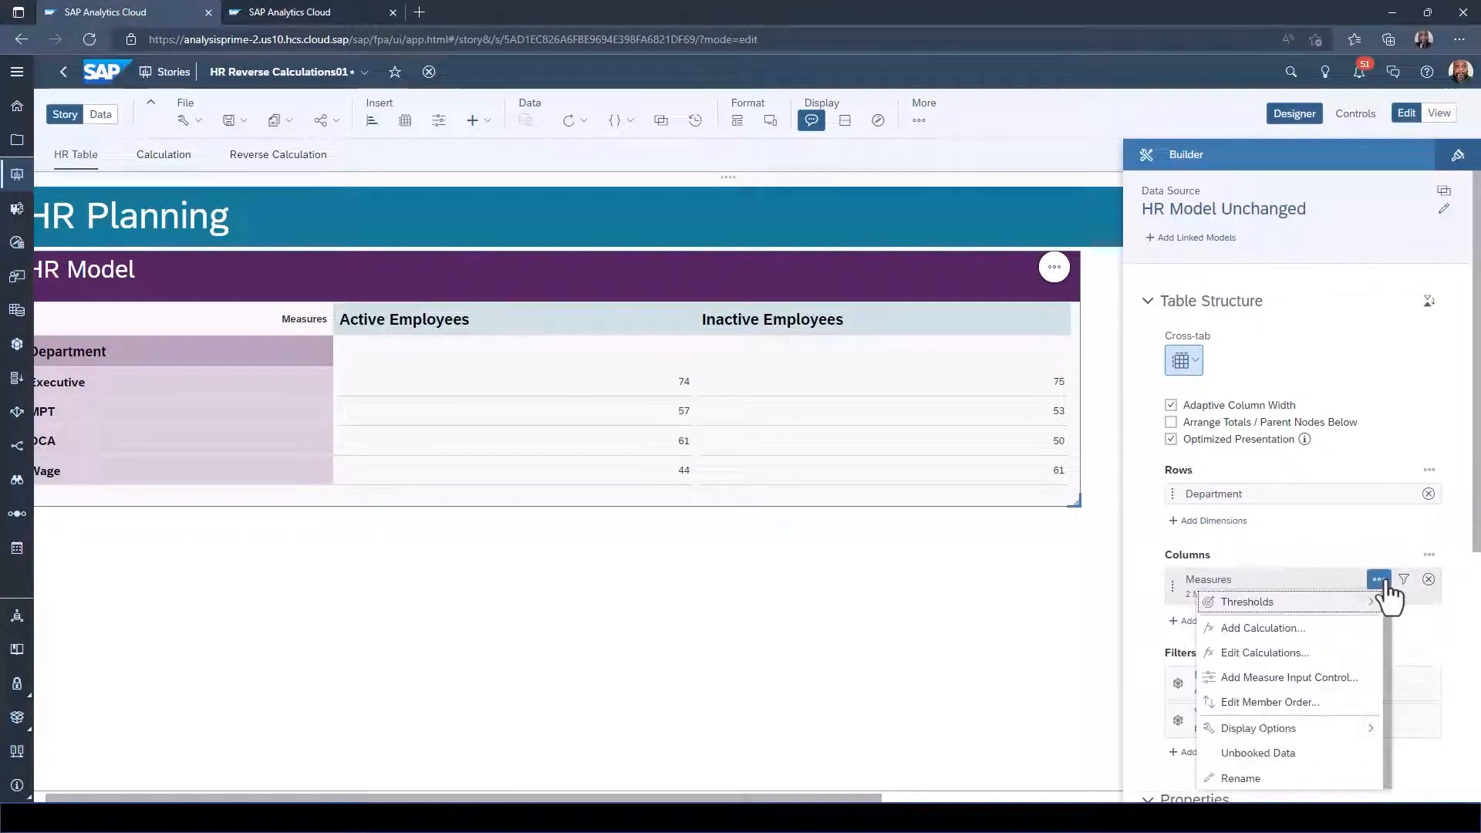
left_click(1273, 631)
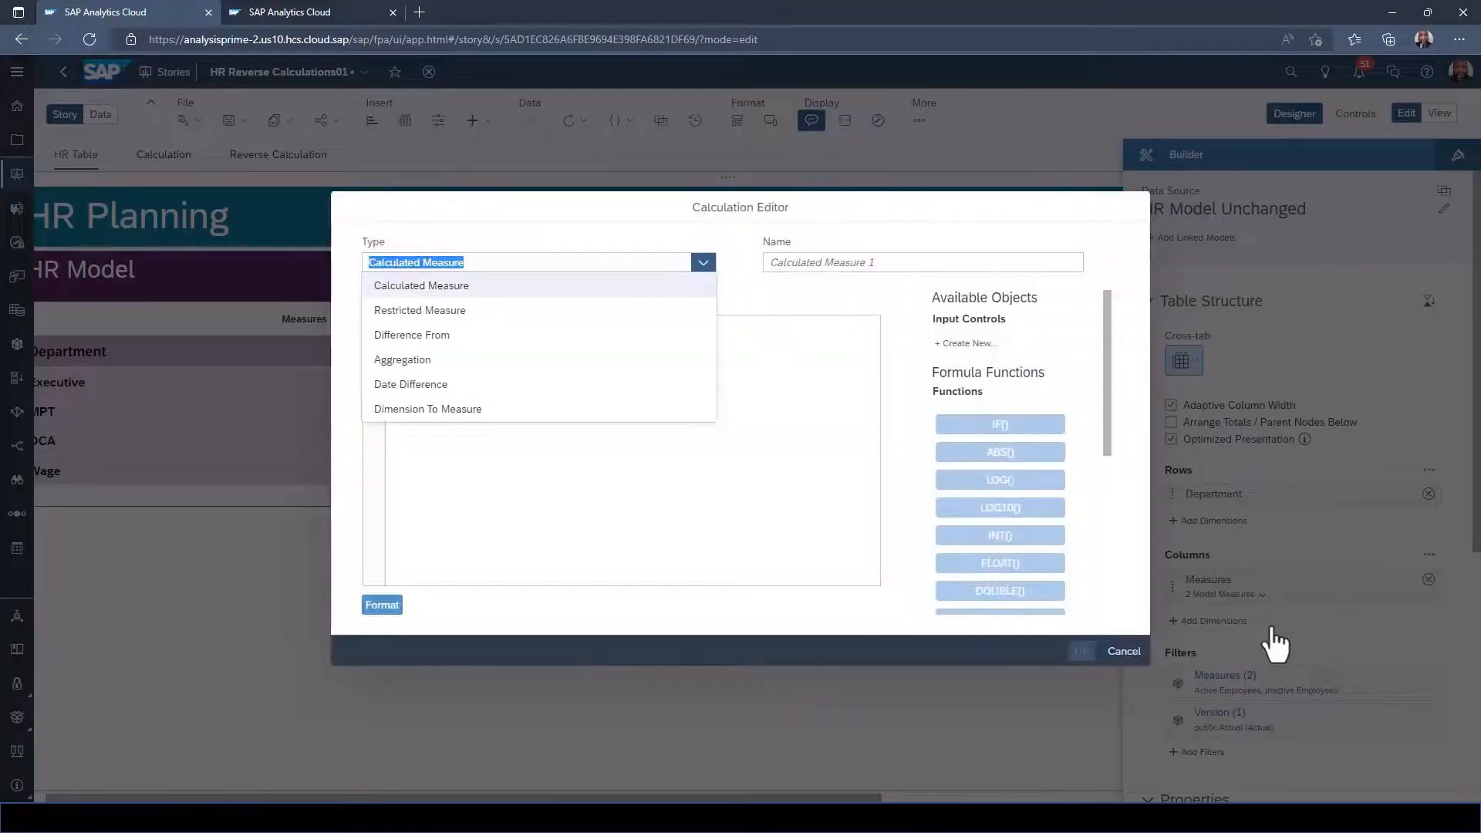
left_click(442, 288)
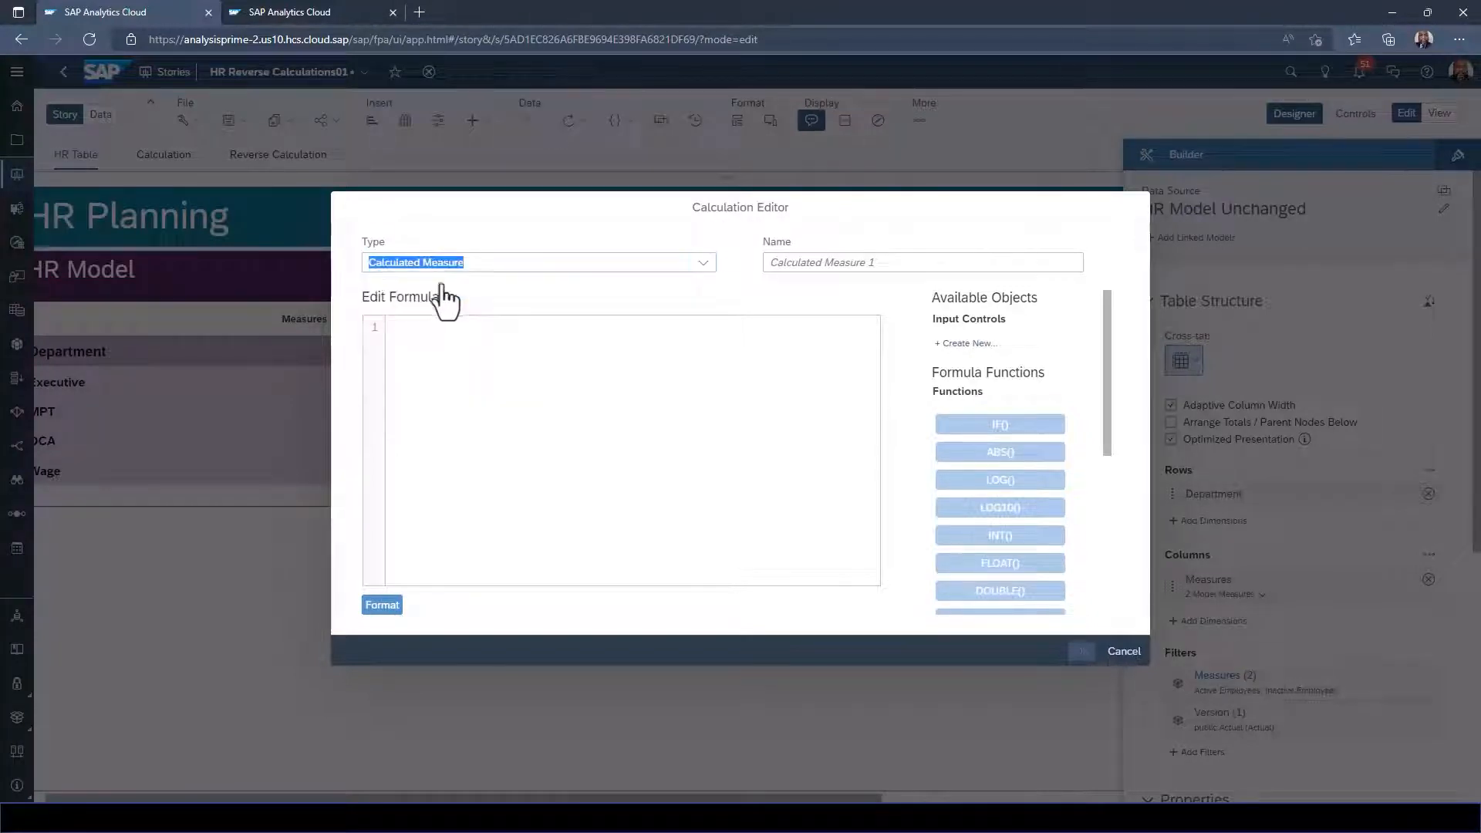
left_click(883, 264)
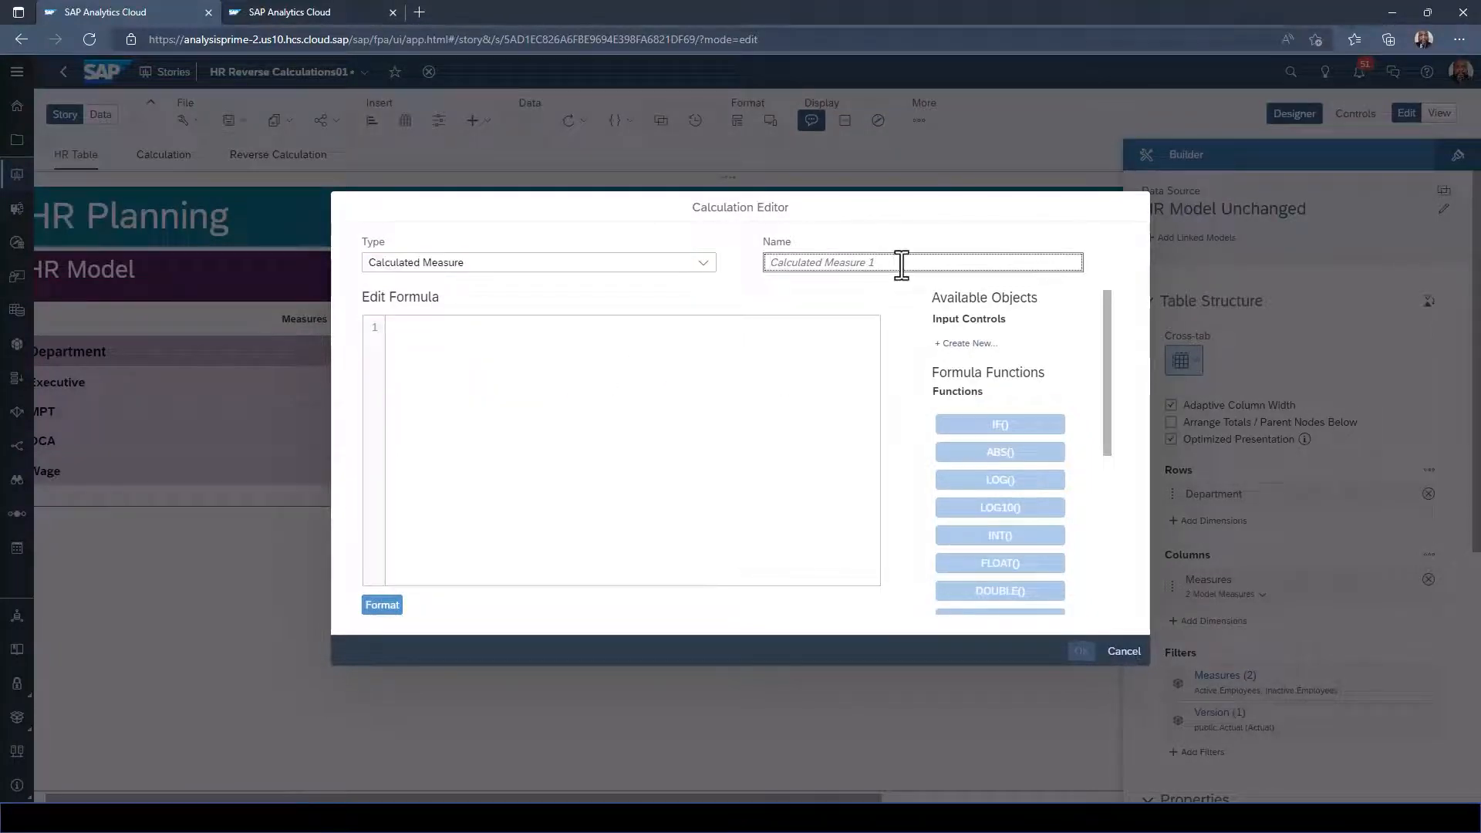
type("T")
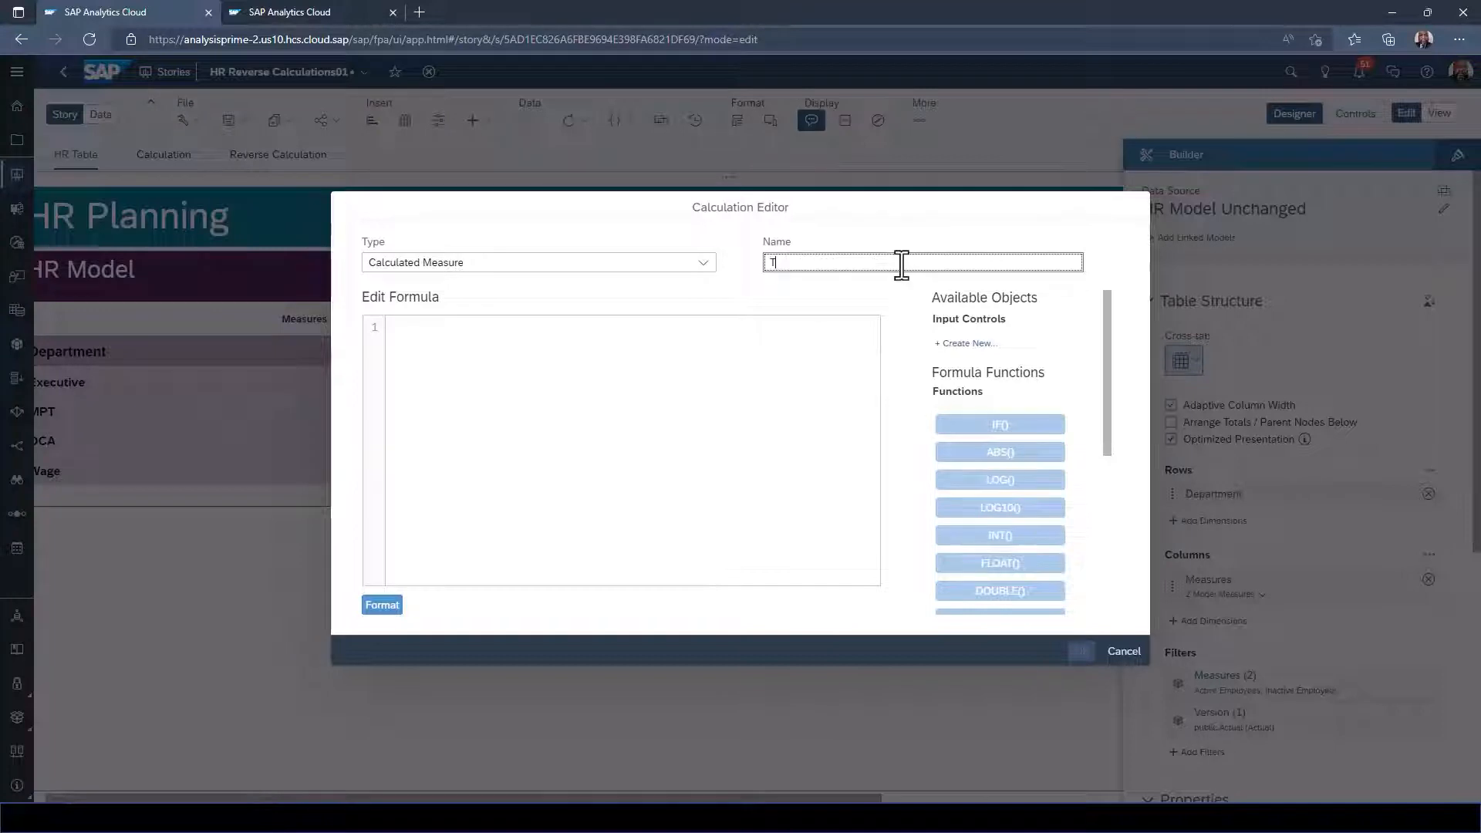
type("otal Employees")
Define the calculation as ["HR Model Unchanged":Active] + ["HR Model Unchanged":Inactive], confirm it, and list the table's story calculations.
left_click(662, 377)
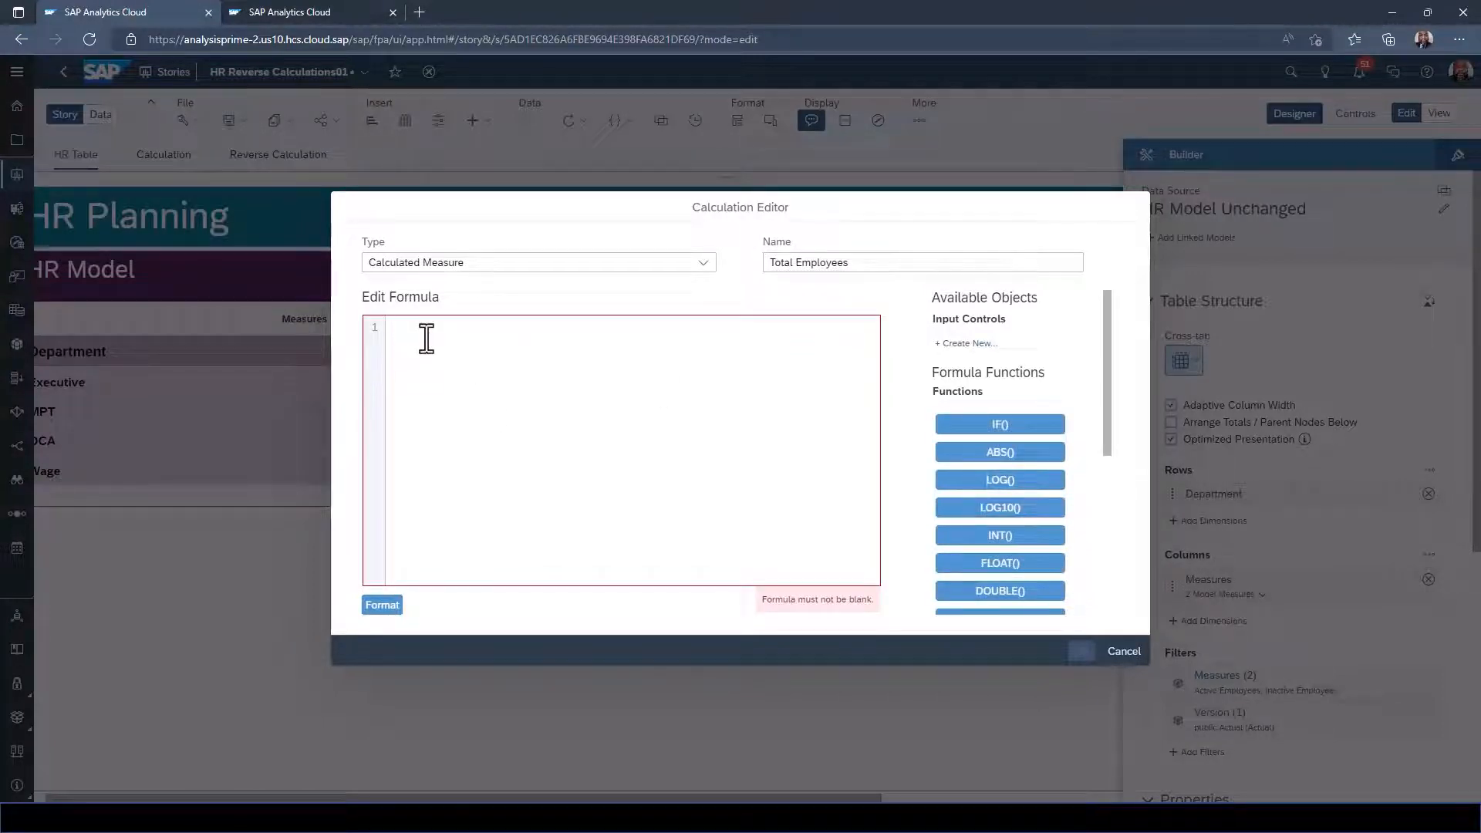
type("employ")
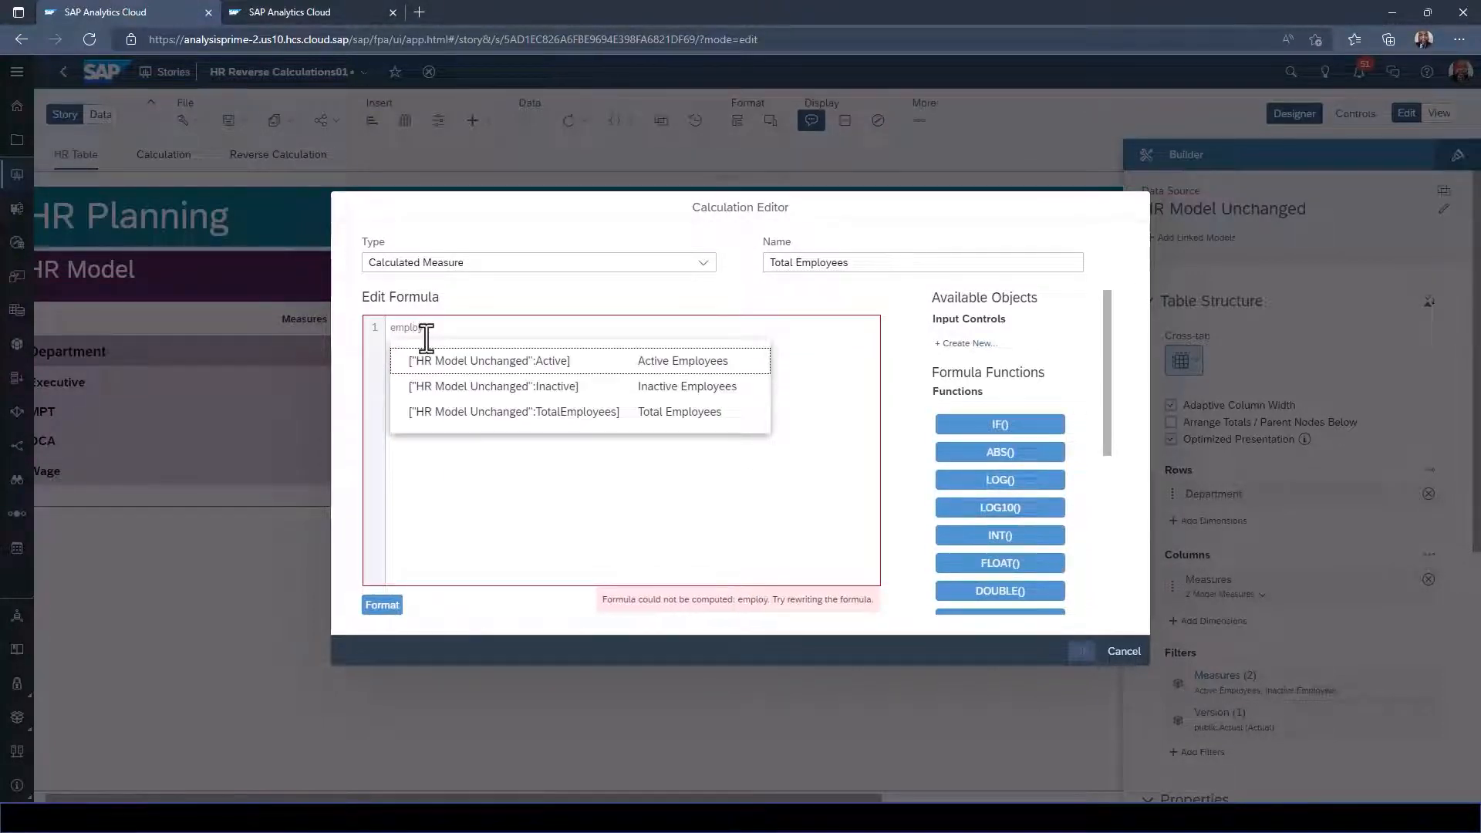
left_click(628, 362)
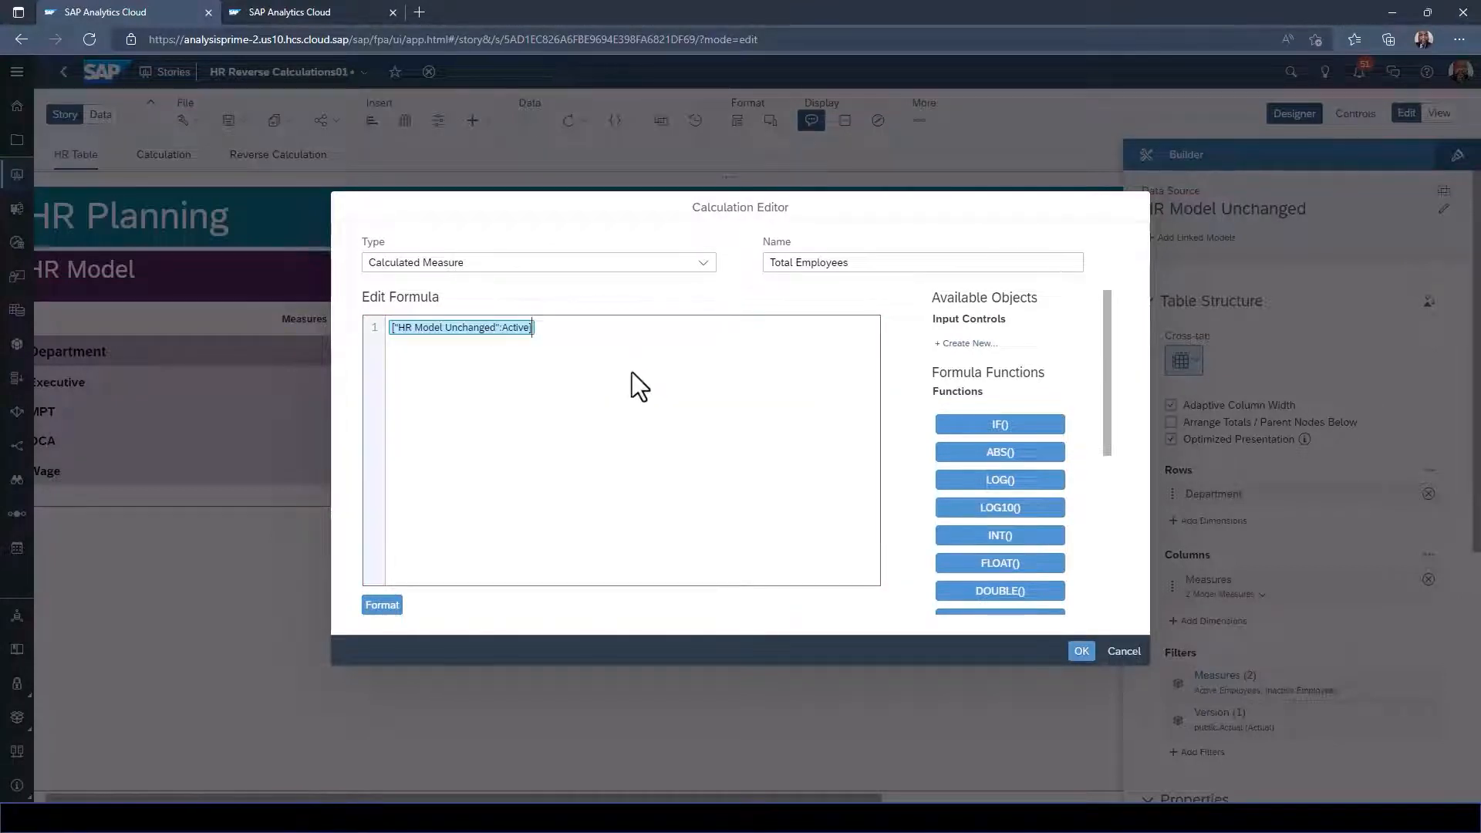
type("+ ina")
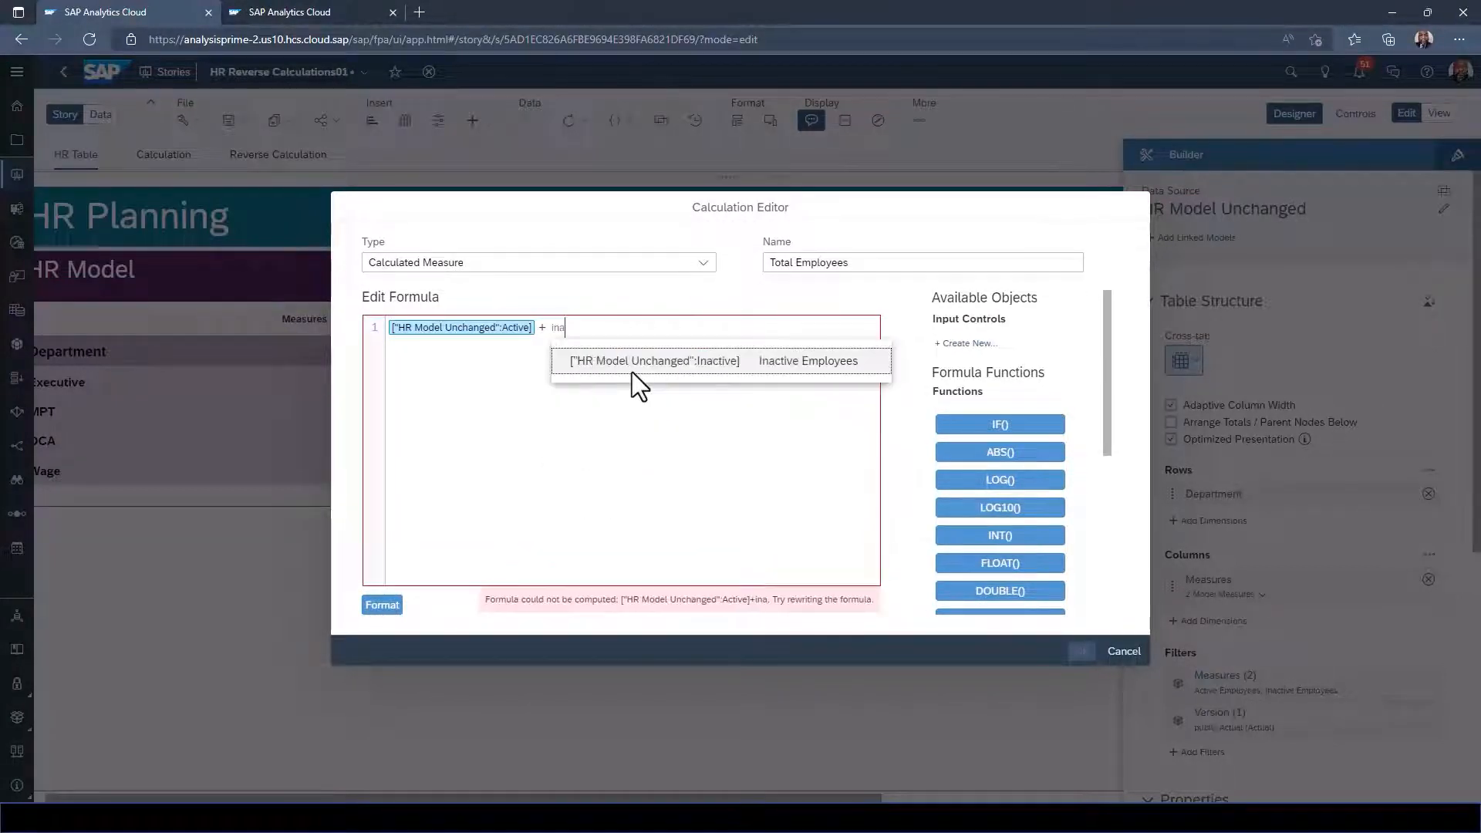
left_click(812, 372)
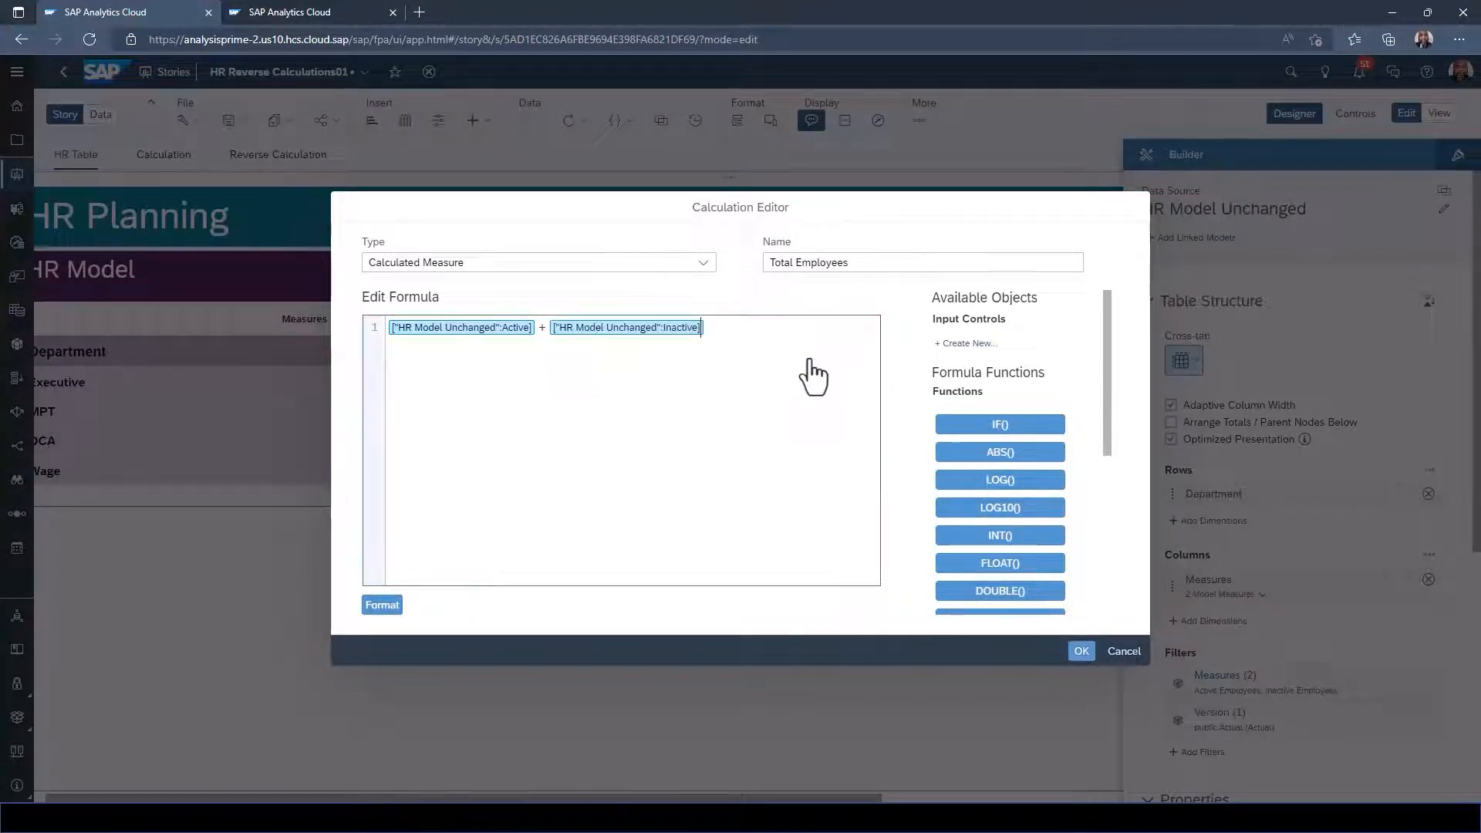
left_click(1083, 651)
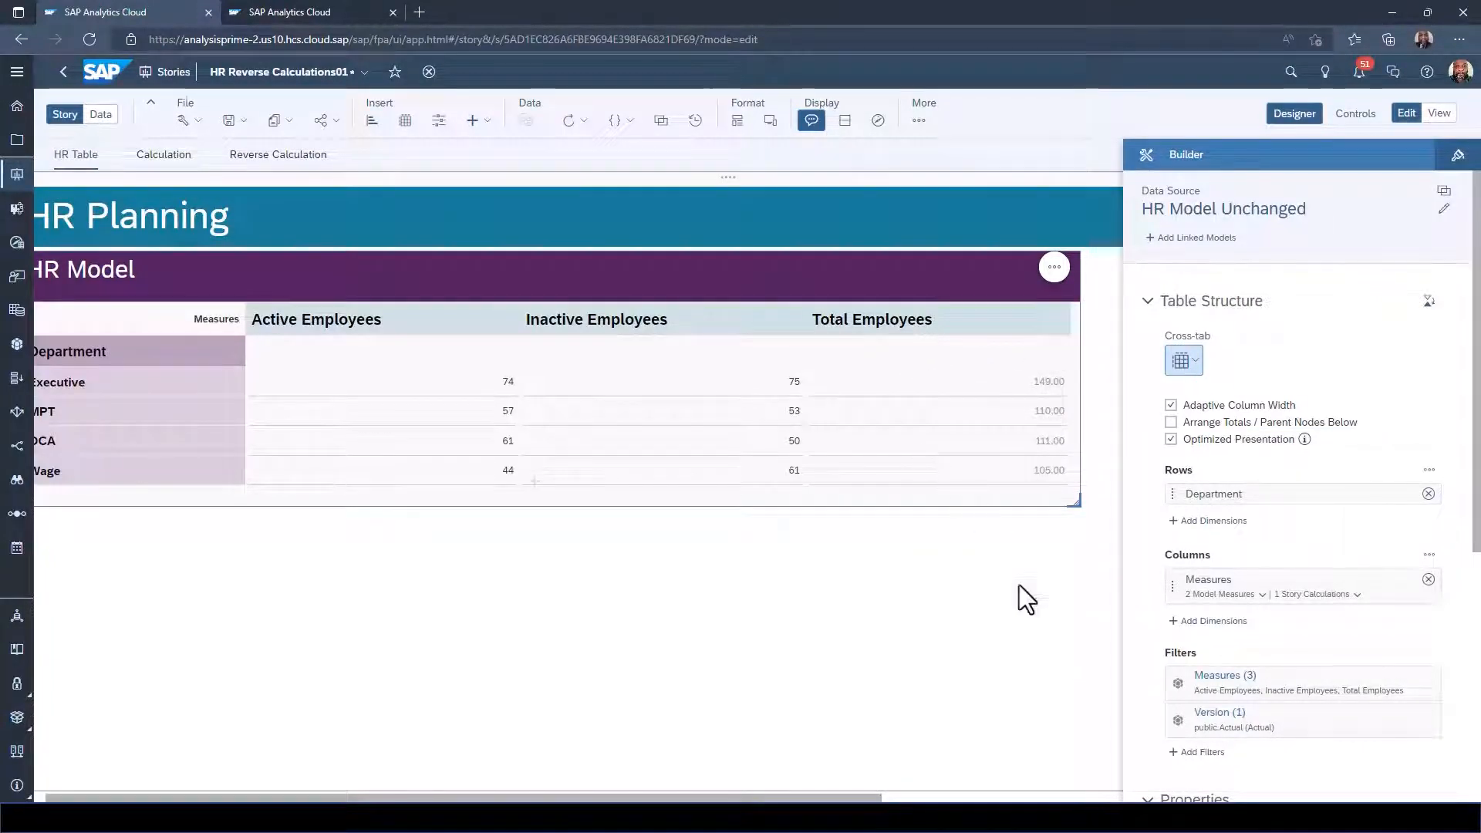
left_click(1360, 601)
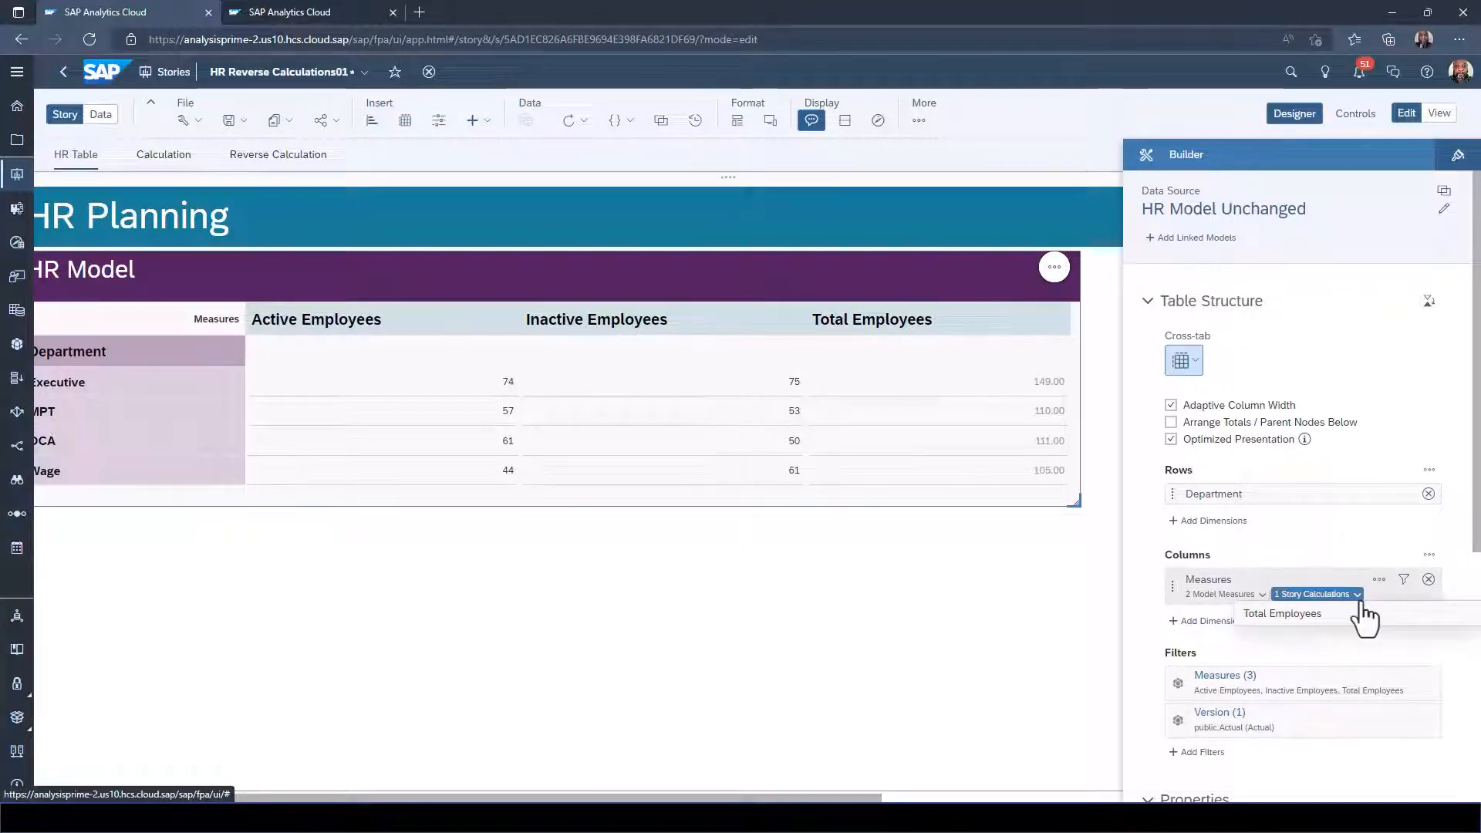
mouse_move(1312, 617)
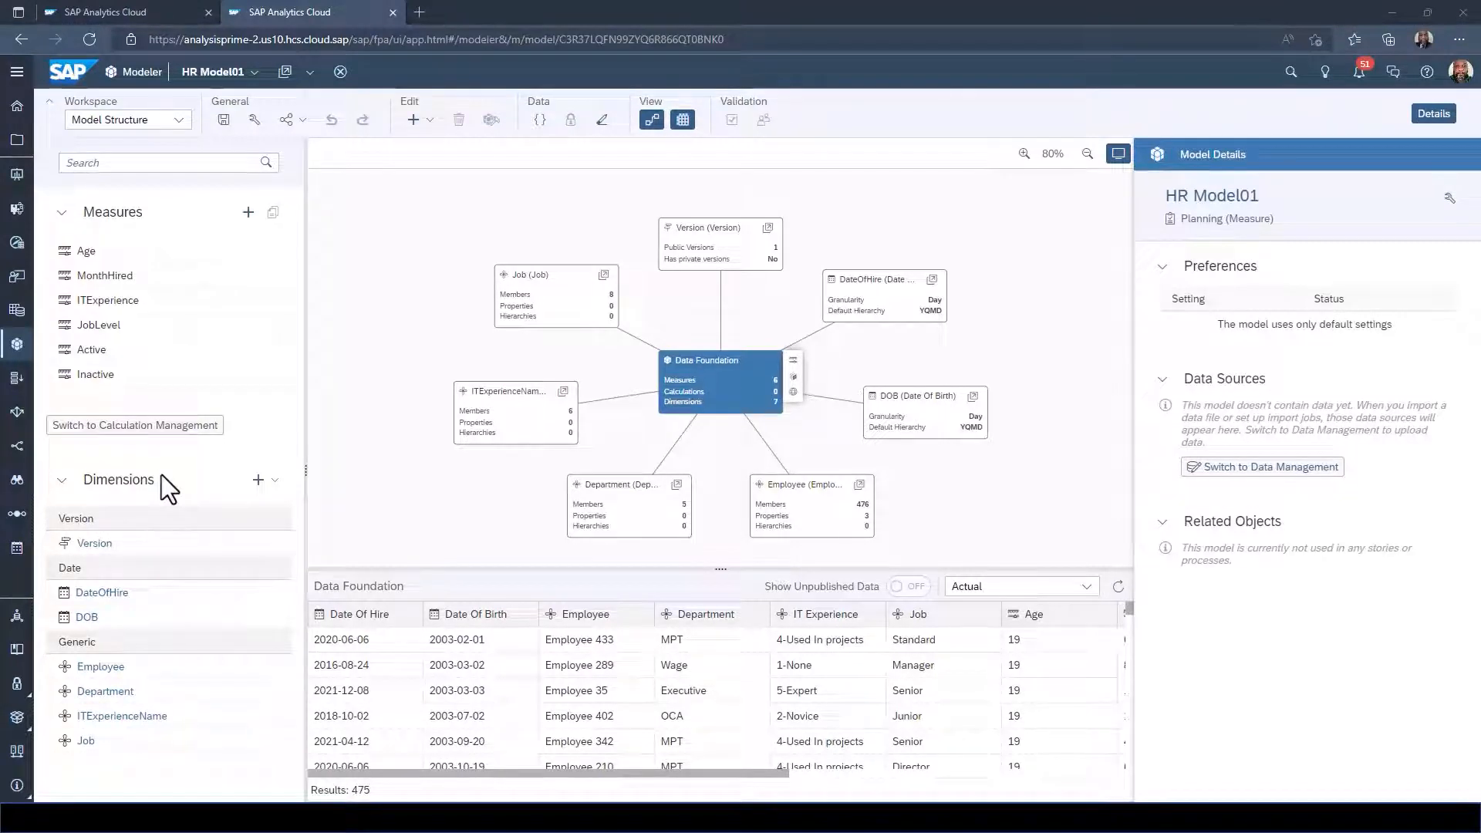
In the HR Model01 model, view the Active and Inactive measure details and switch to the Calculations workspace.
left_click(188, 356)
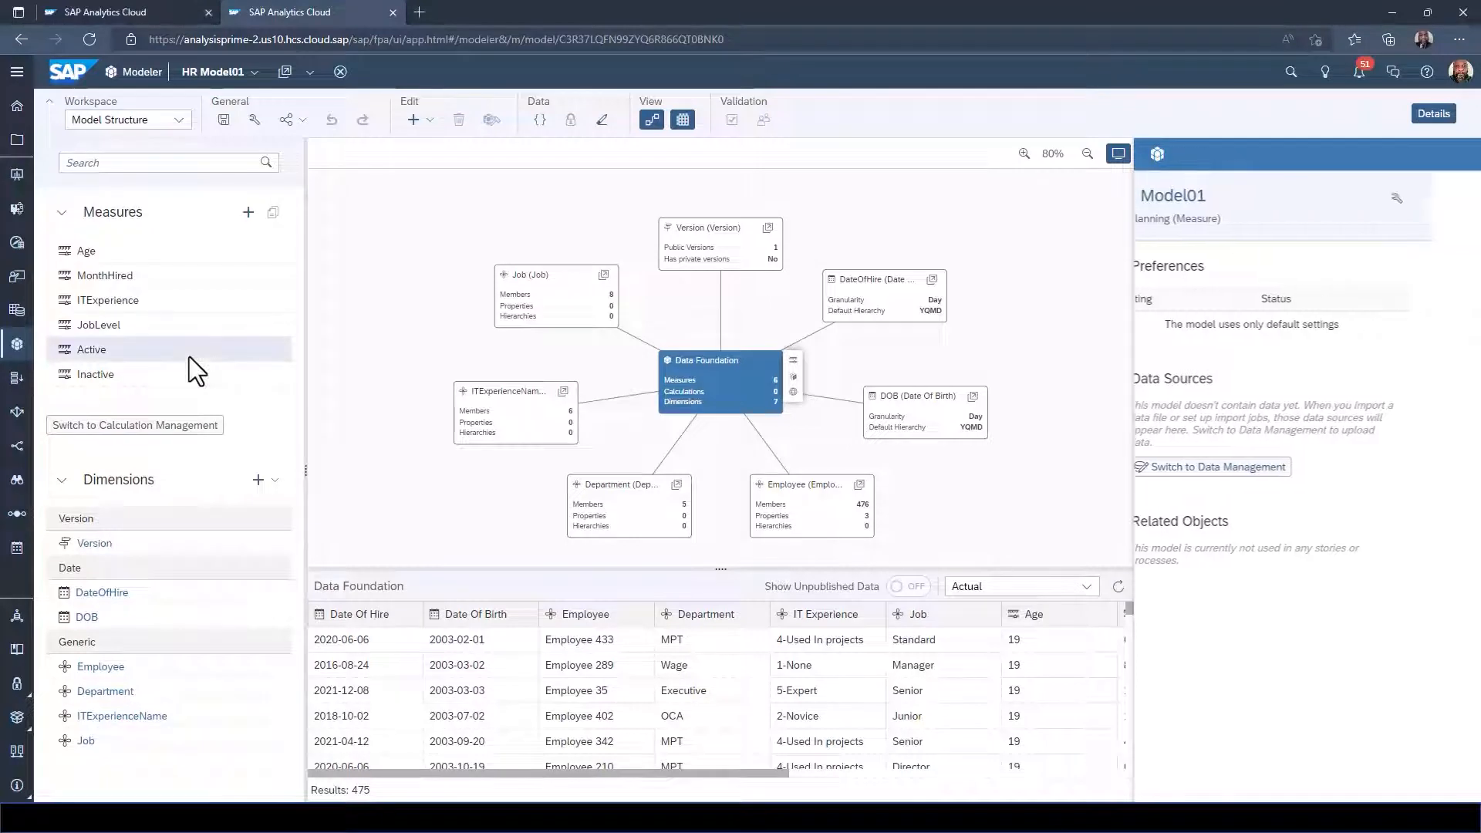
left_click(179, 372)
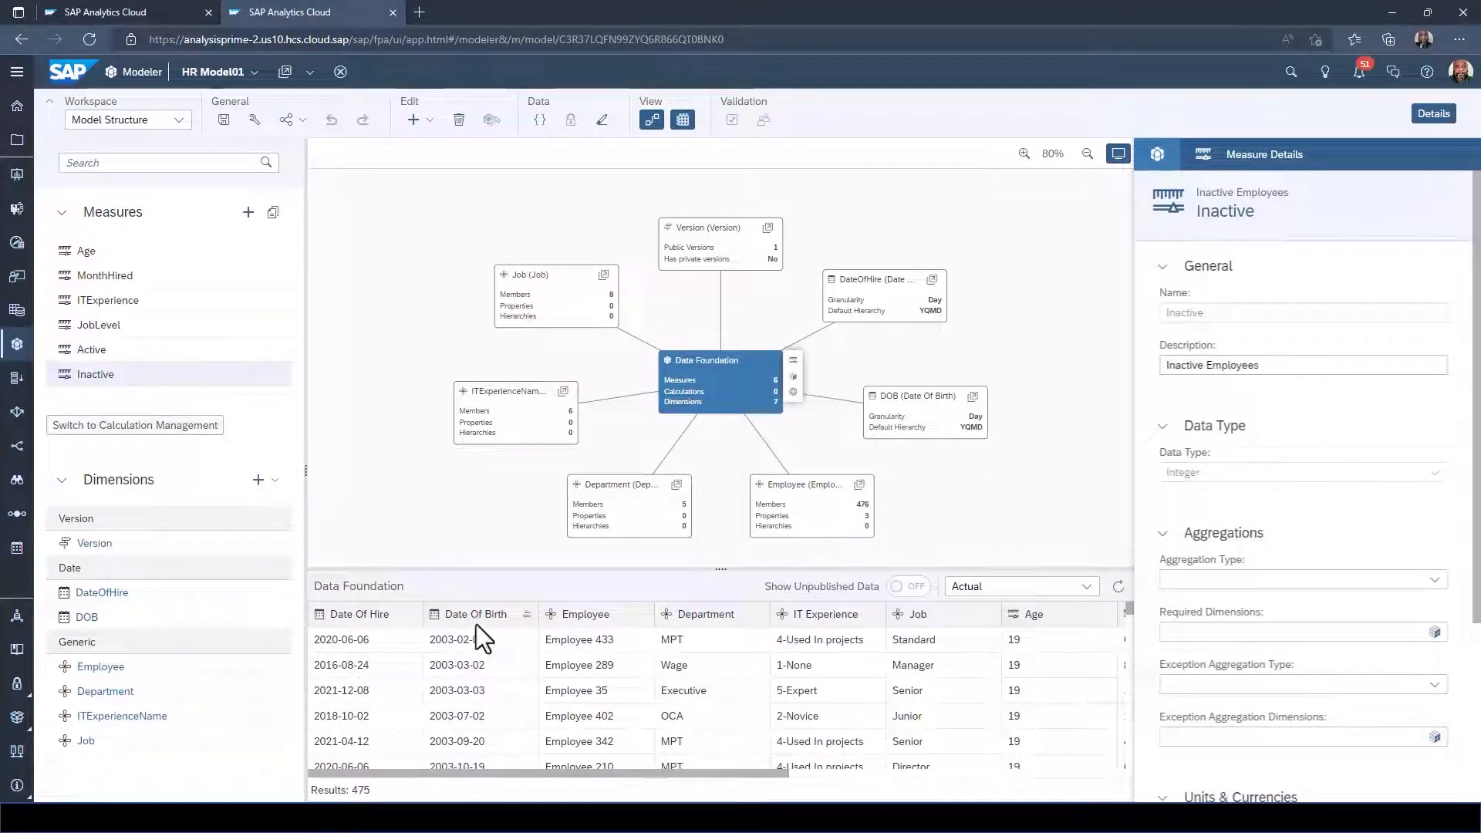
left_click(179, 121)
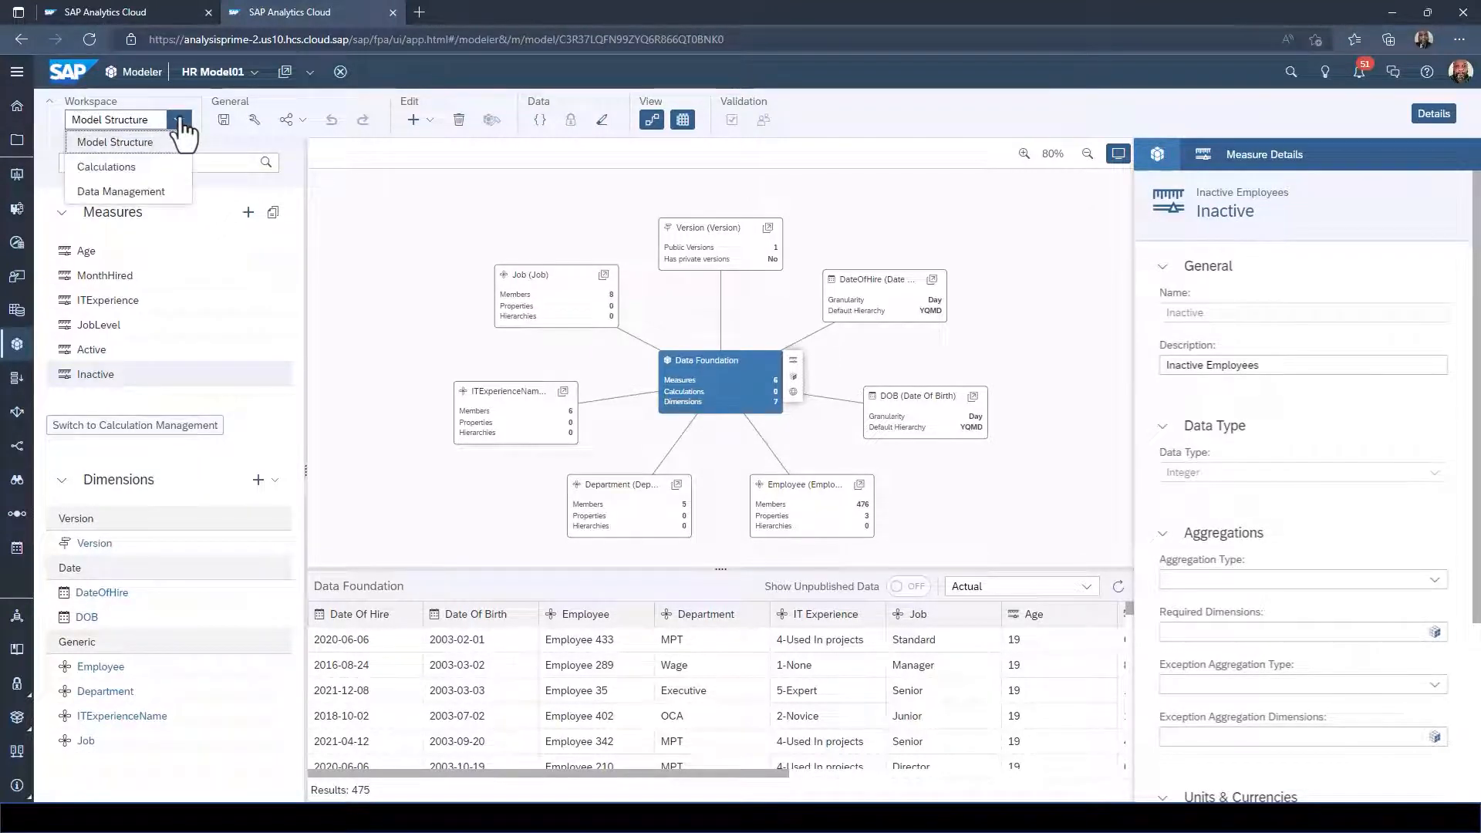
left_click(122, 168)
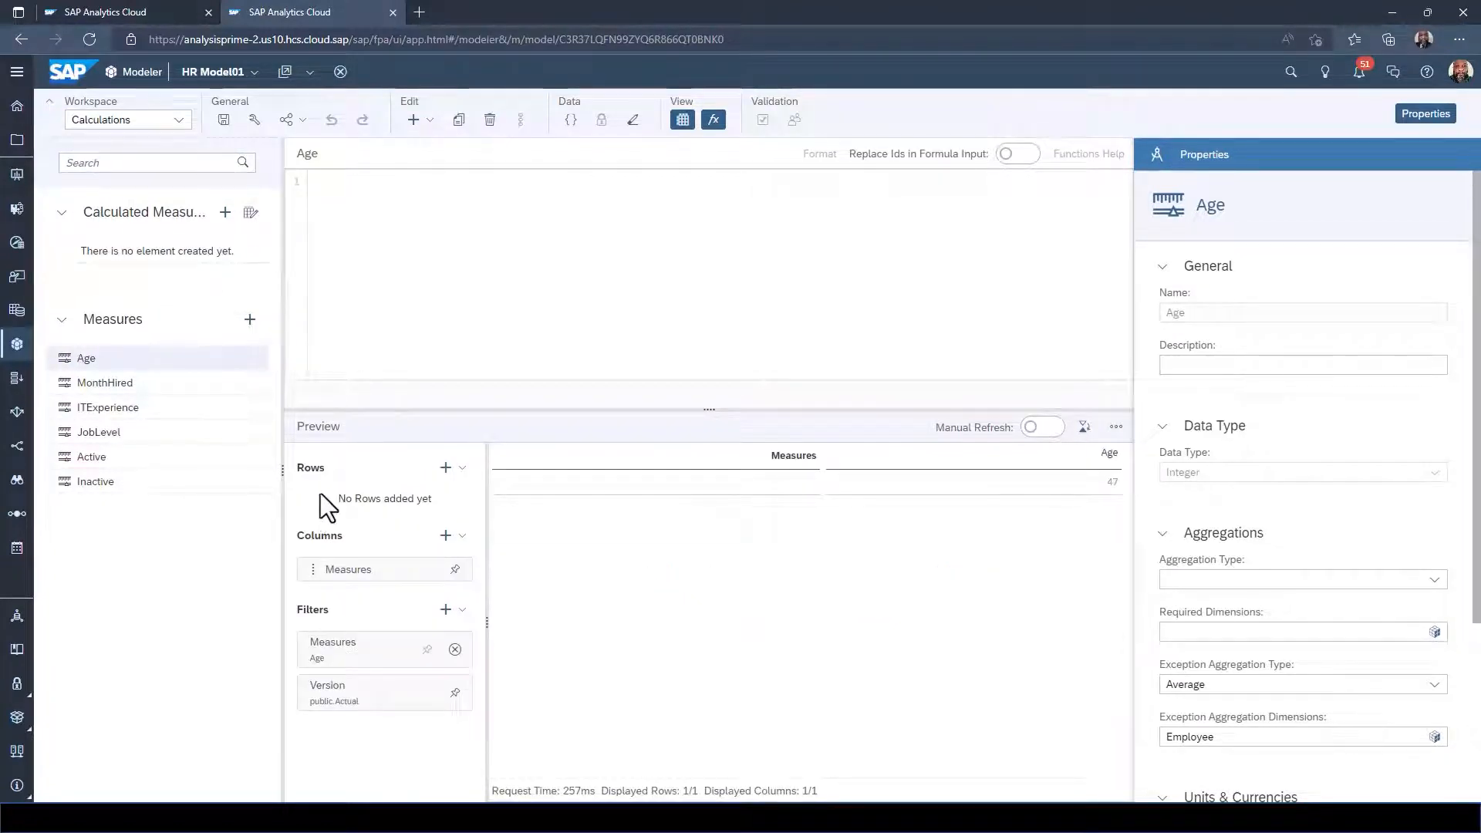
Create a calculated measure named TotalEmployees with the description Total Employees.
left_click(415, 121)
left_click(443, 144)
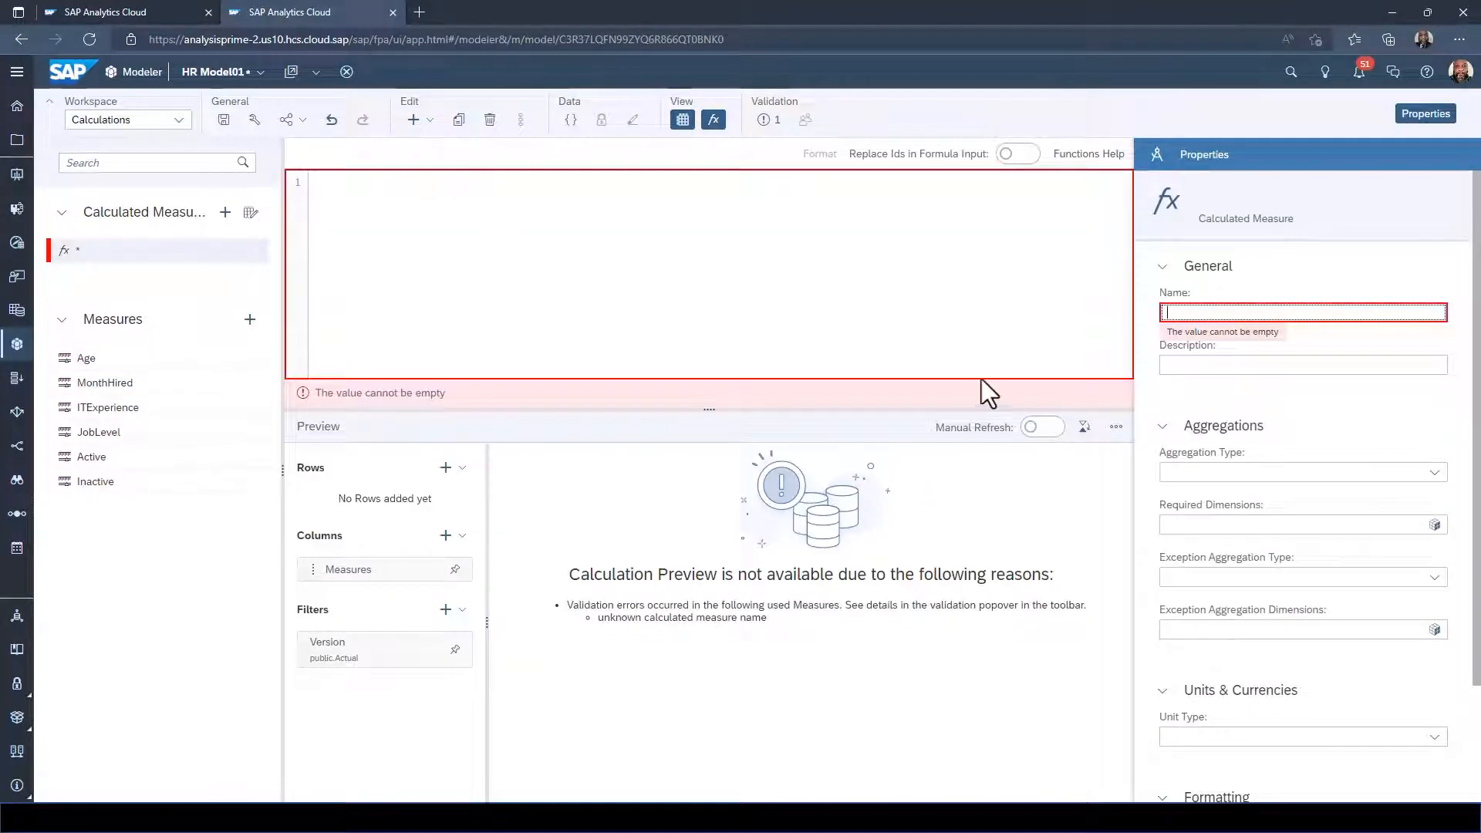
type("TotalEmployees")
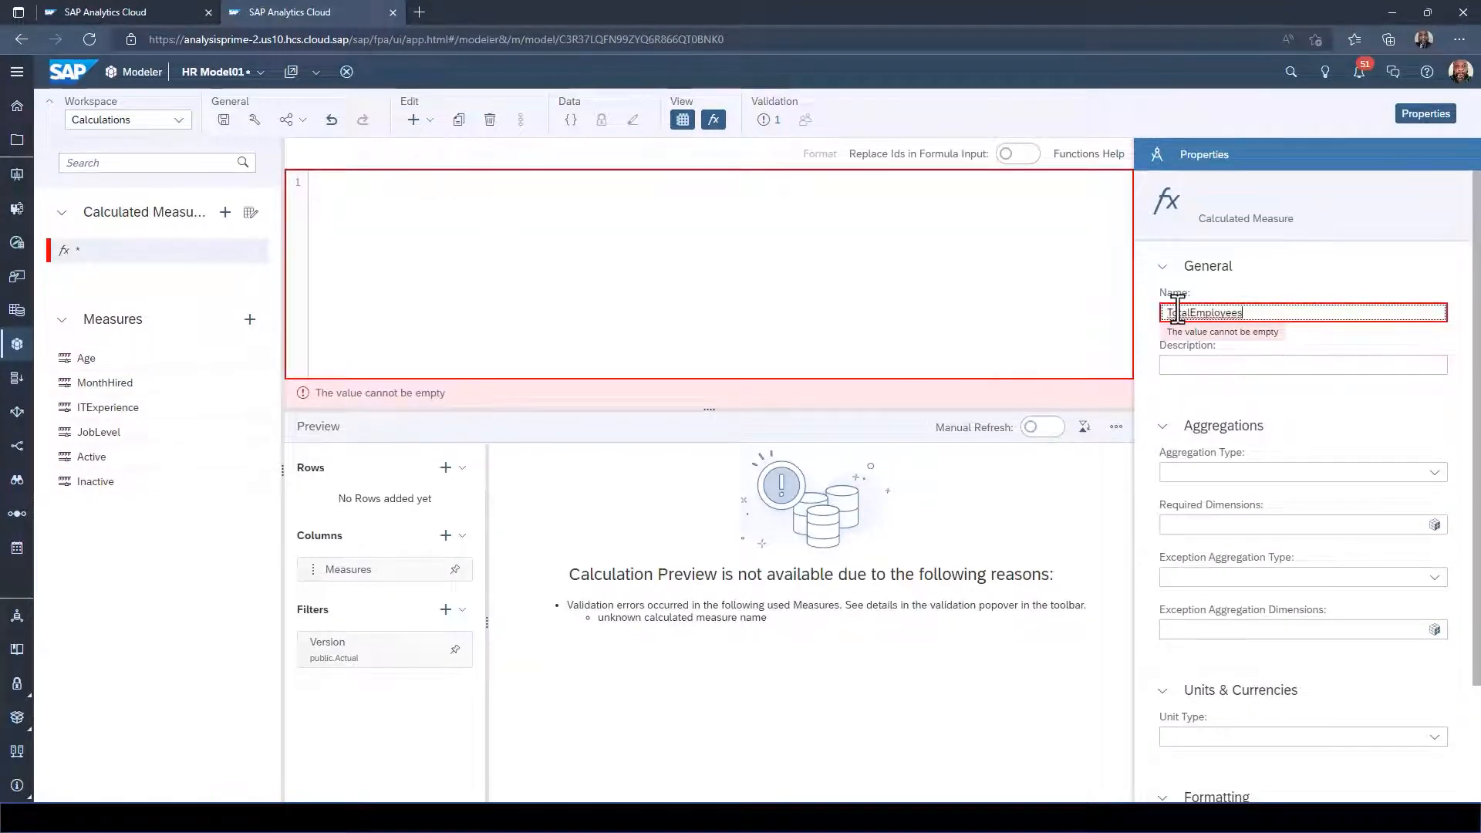
left_click(1191, 364)
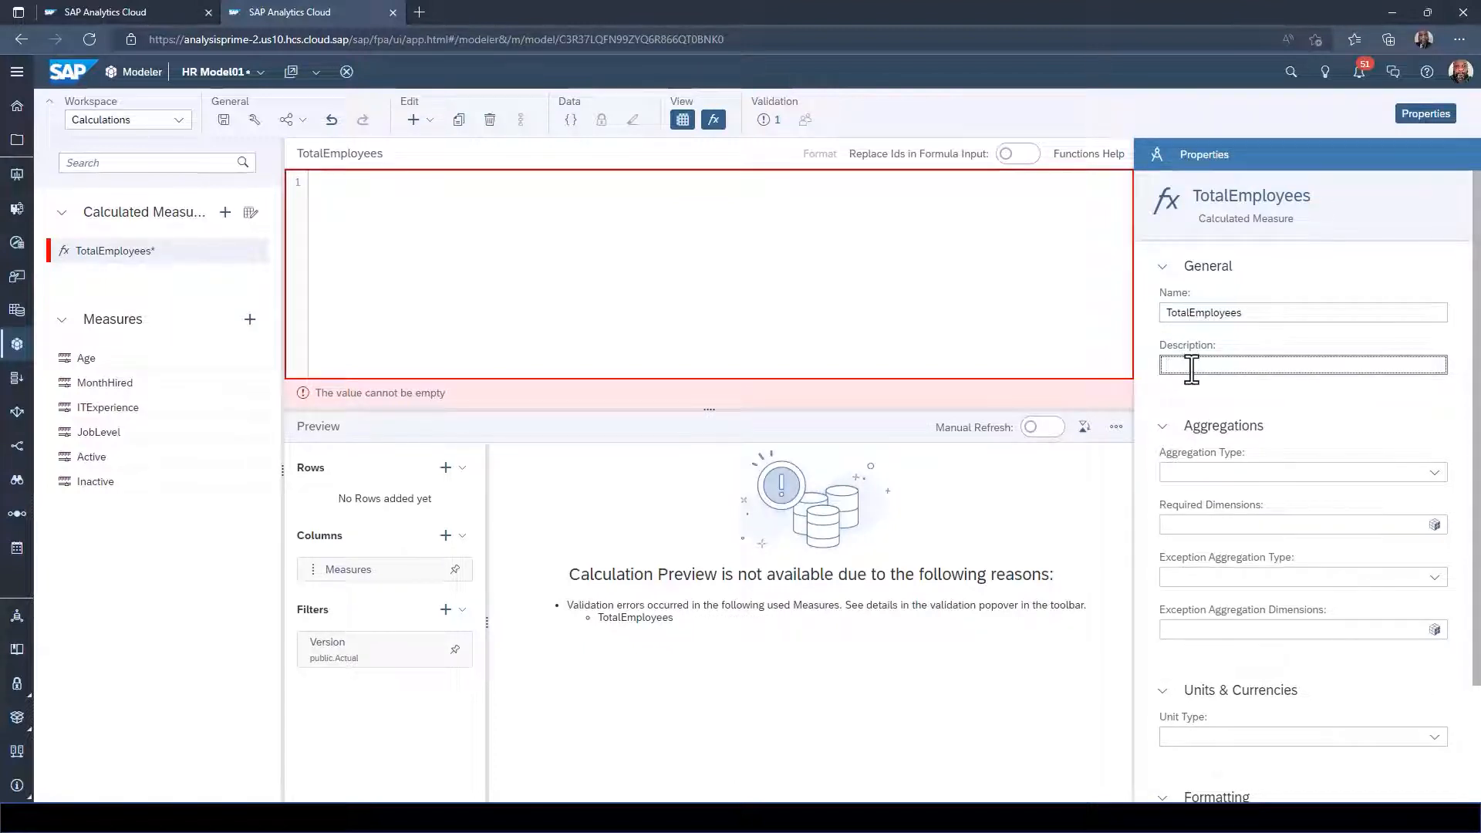
type("TotalEmployees")
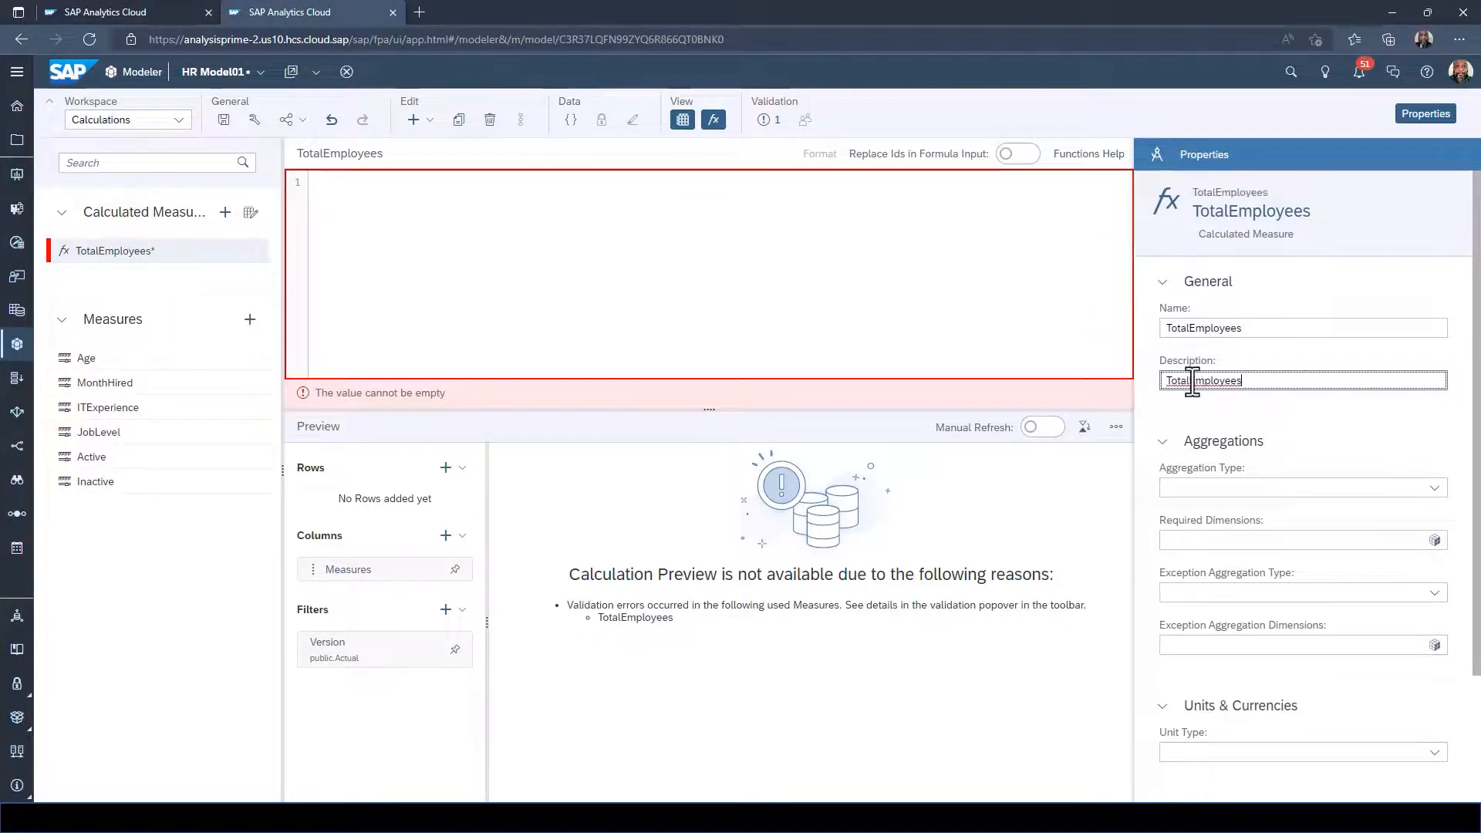
left_click(1192, 380)
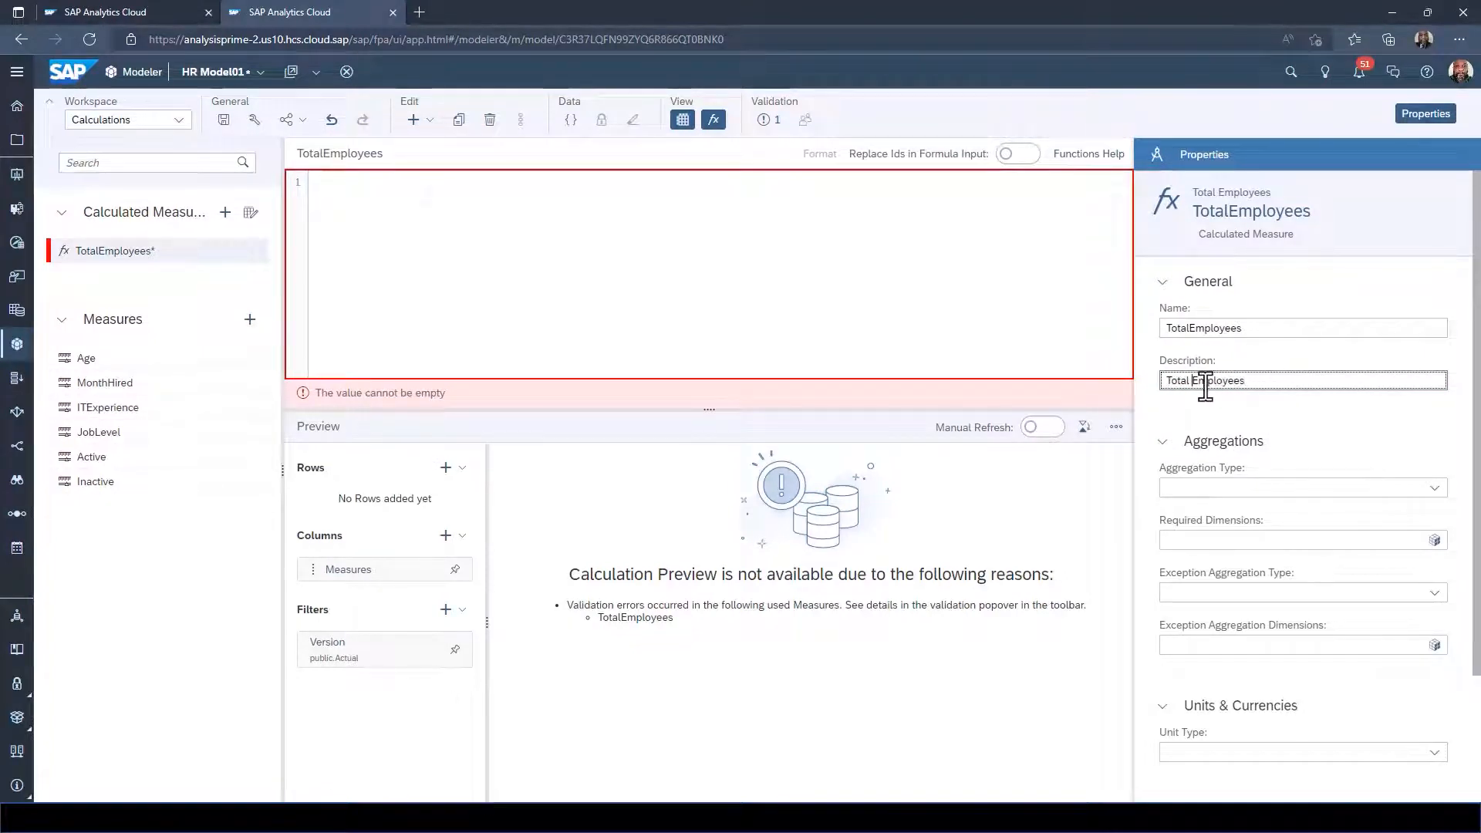
Define the TotalEmployees formula as [Active] + [Inactive].
left_click(429, 190)
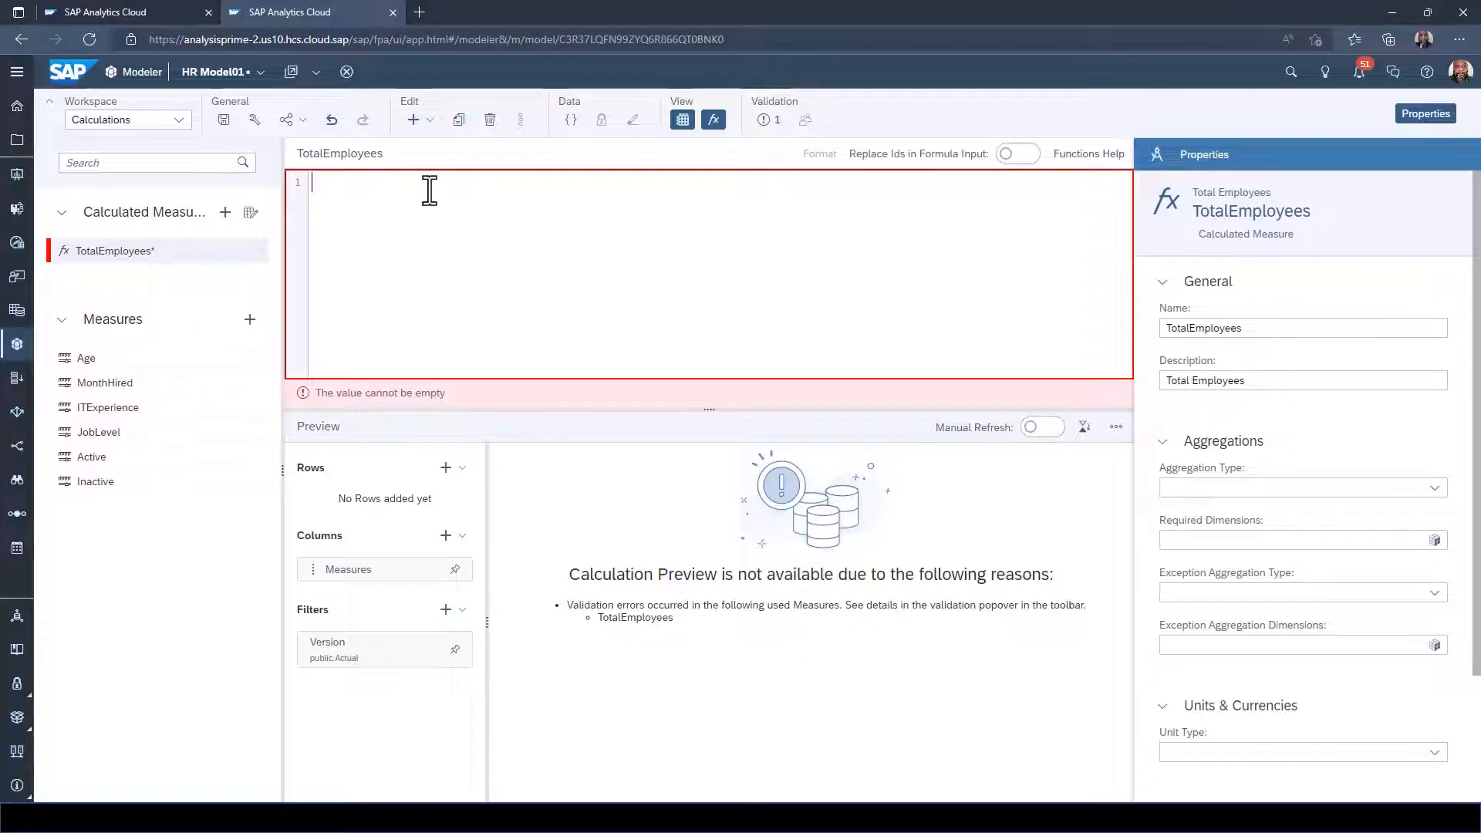
type("emplo")
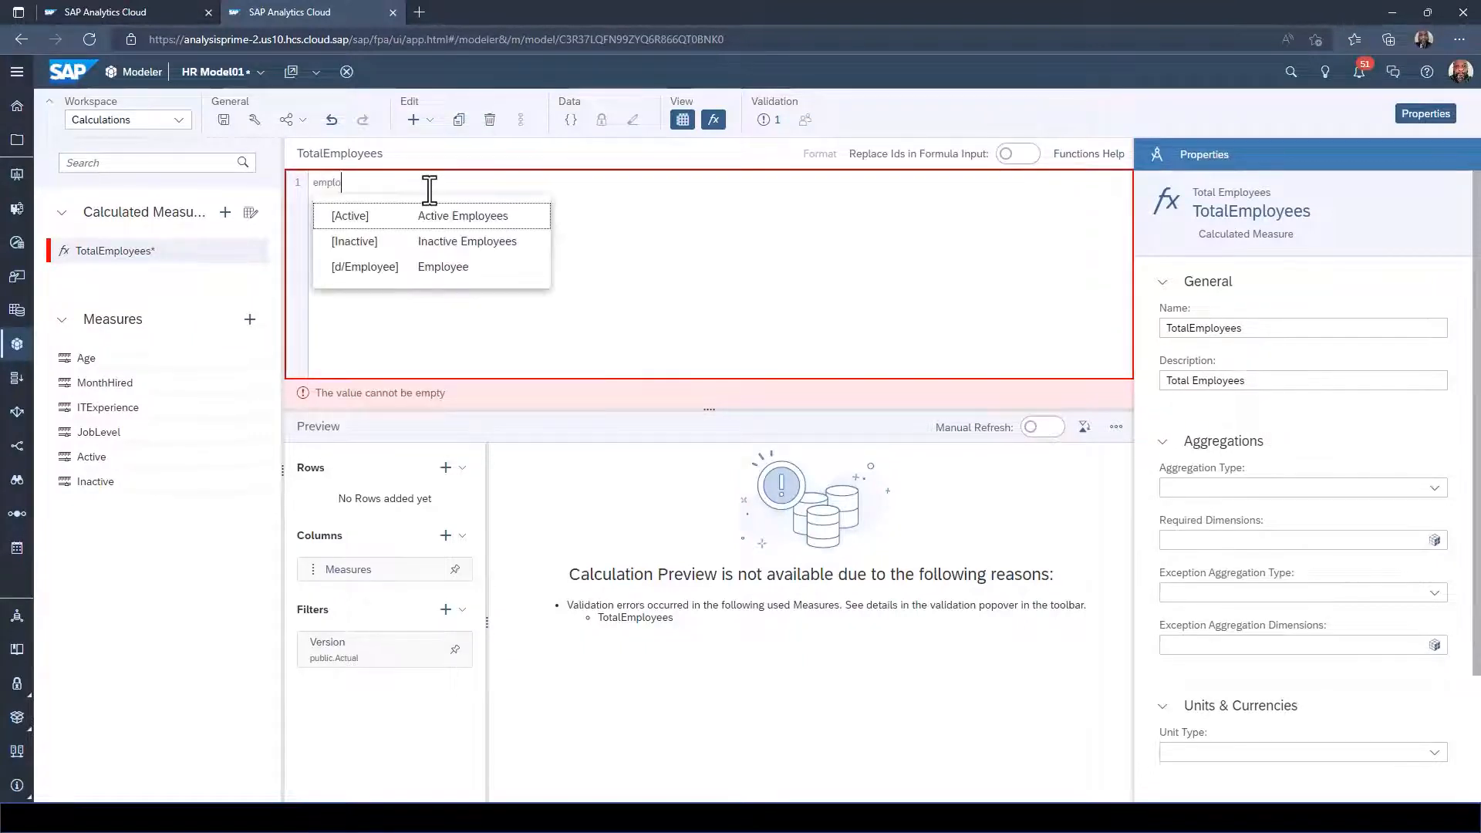
type("ye")
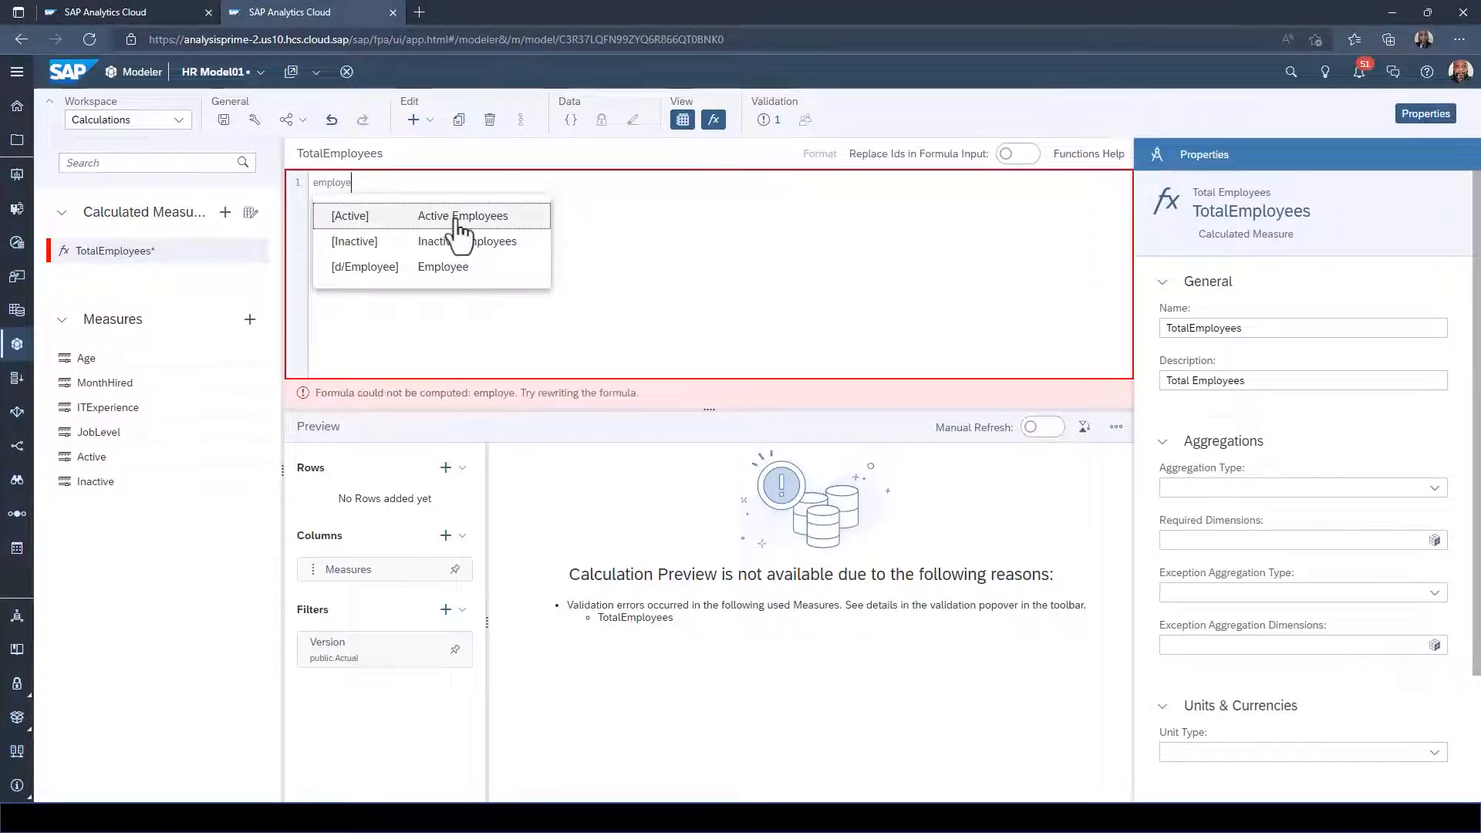
left_click(456, 219)
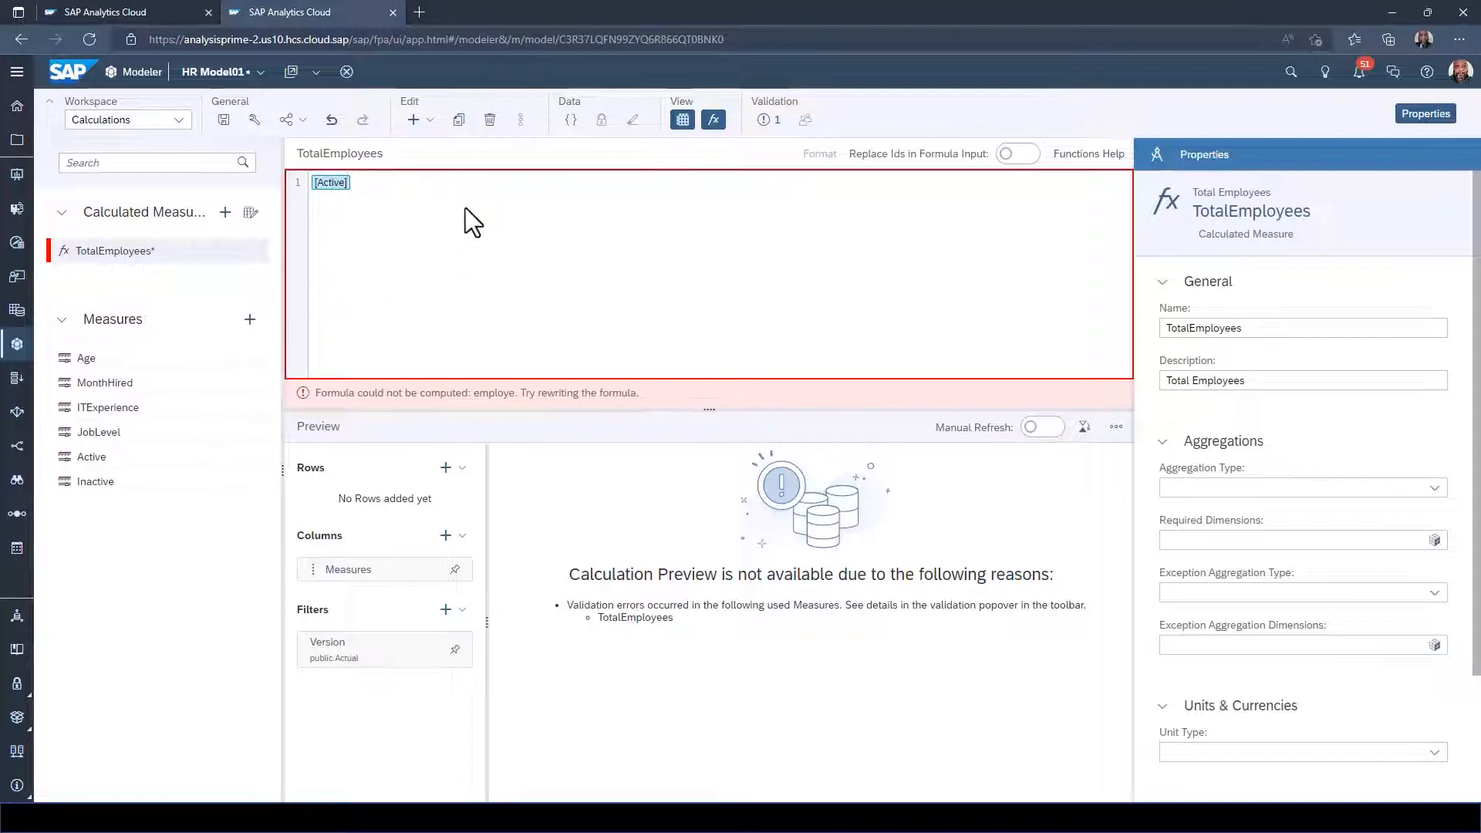
type("+ ina")
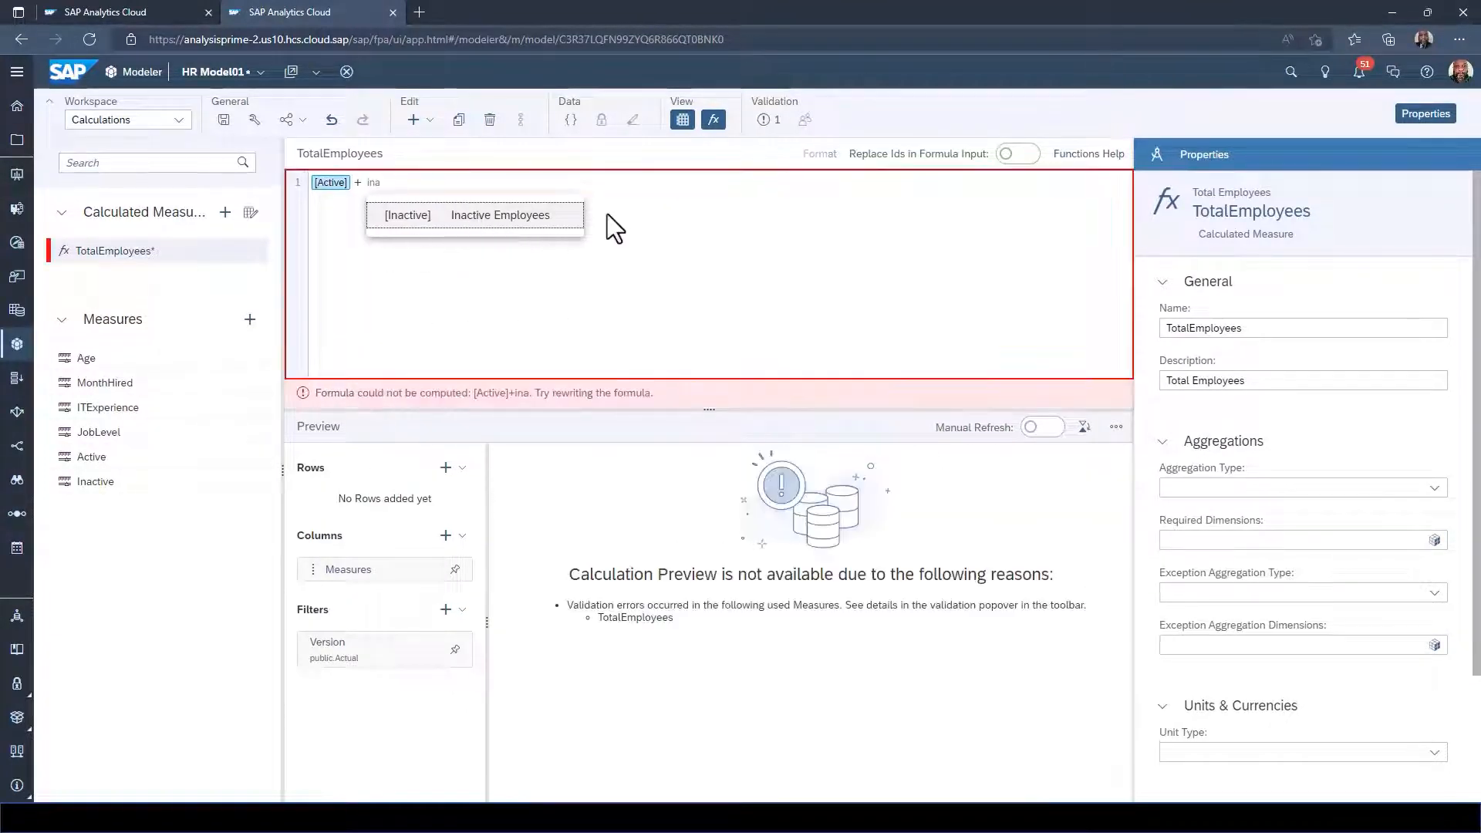
left_click(537, 221)
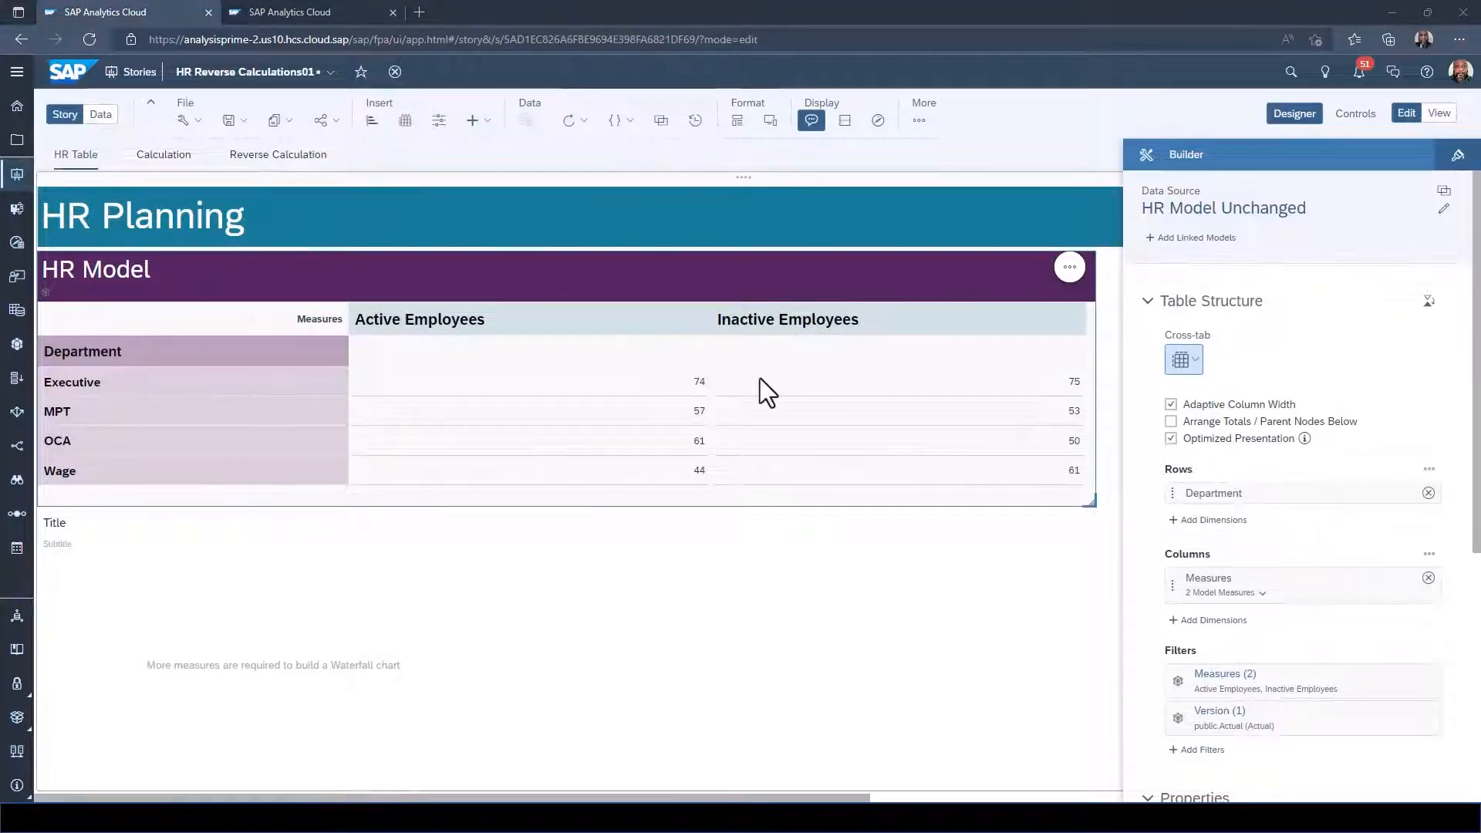
In the HR Reverse Calculations01 story, include Total Employees in the HR table's measure filter.
left_click(1405, 580)
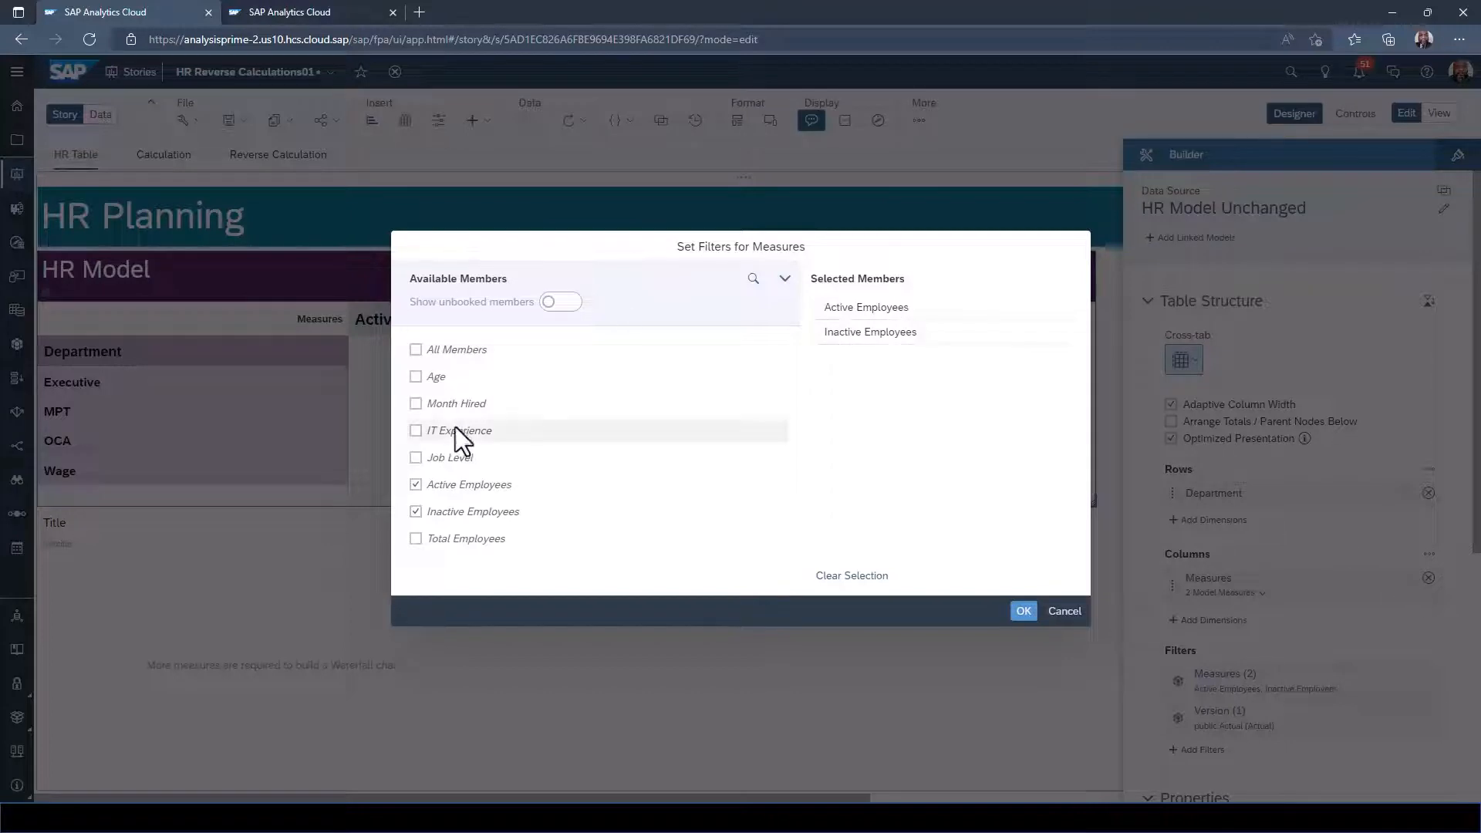
left_click(416, 544)
left_click(1017, 611)
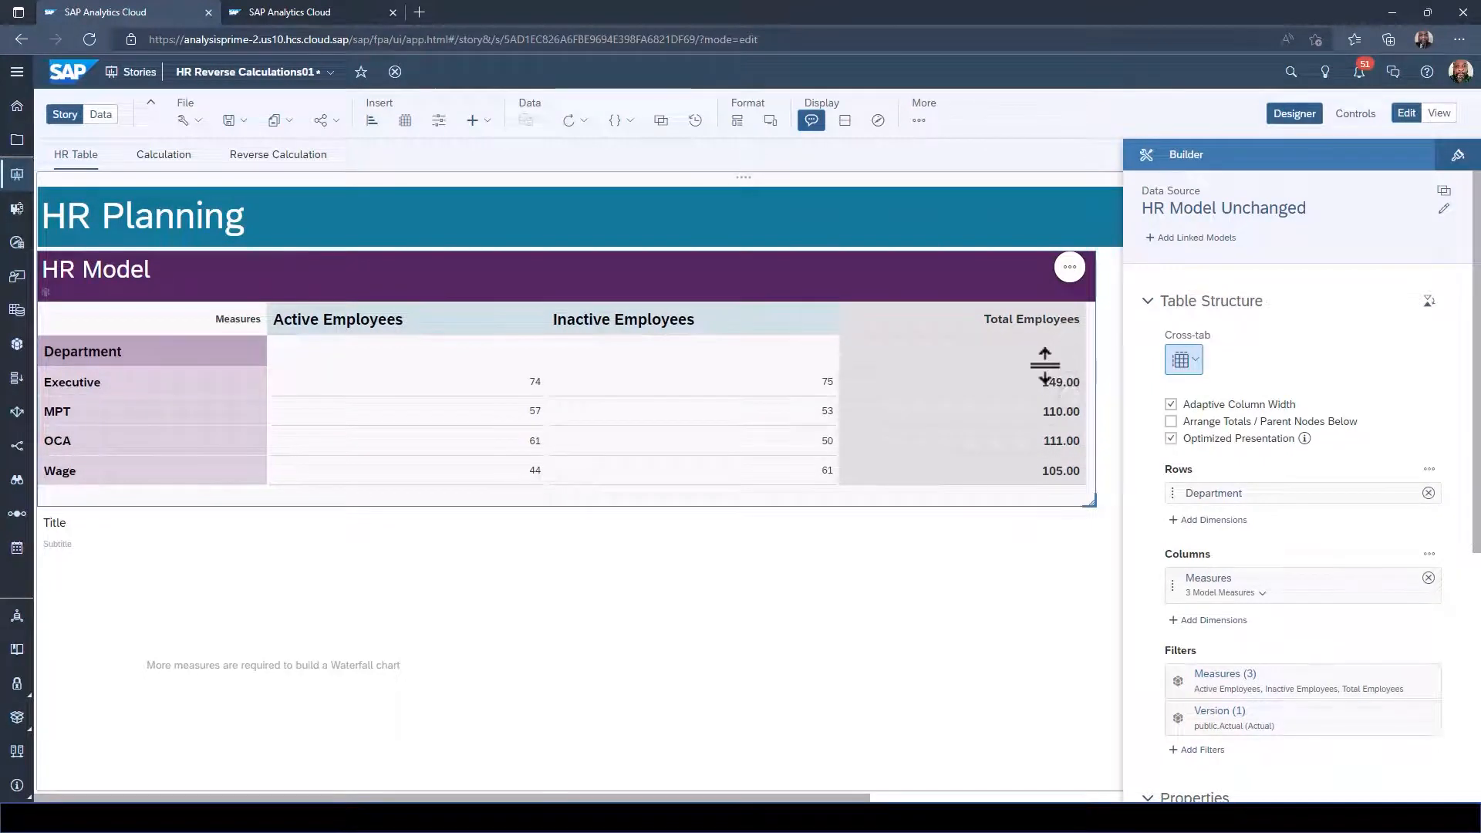
Add the measures Active Employees, Inactive Employees and Total Employees to the waterfall chart below the table.
left_click(641, 628)
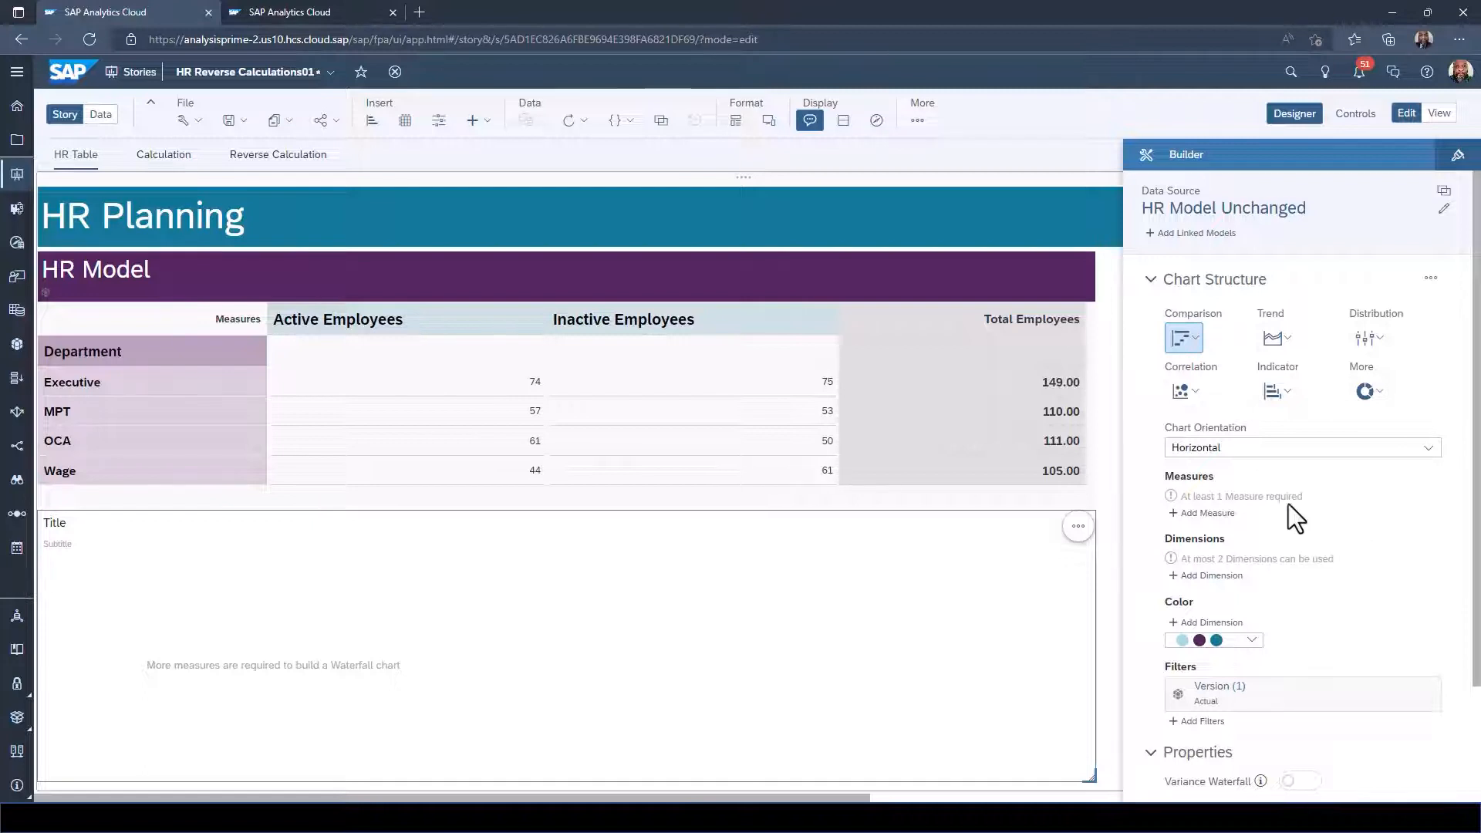
left_click(1224, 513)
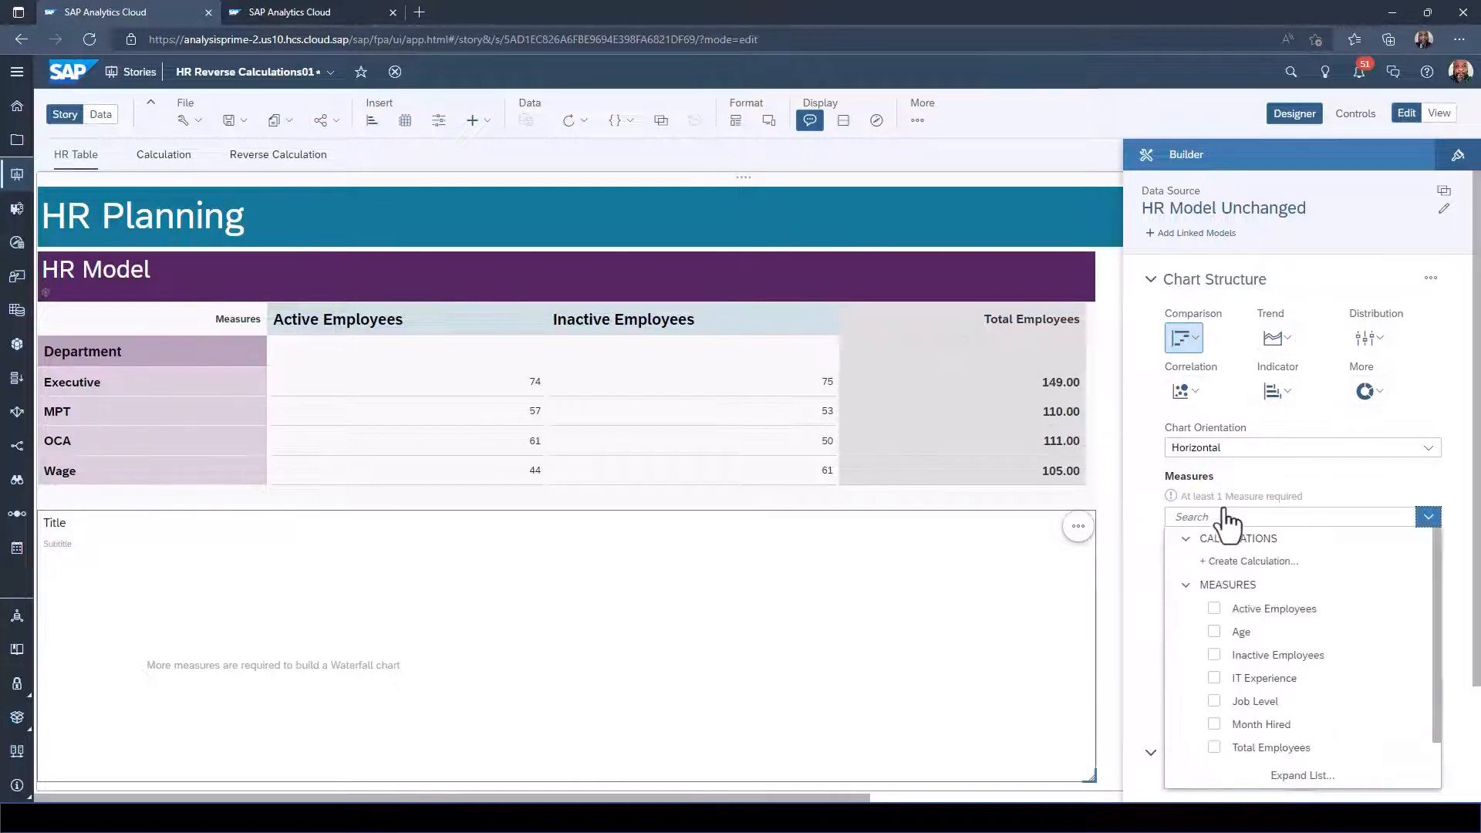
left_click(1213, 611)
left_click(1214, 656)
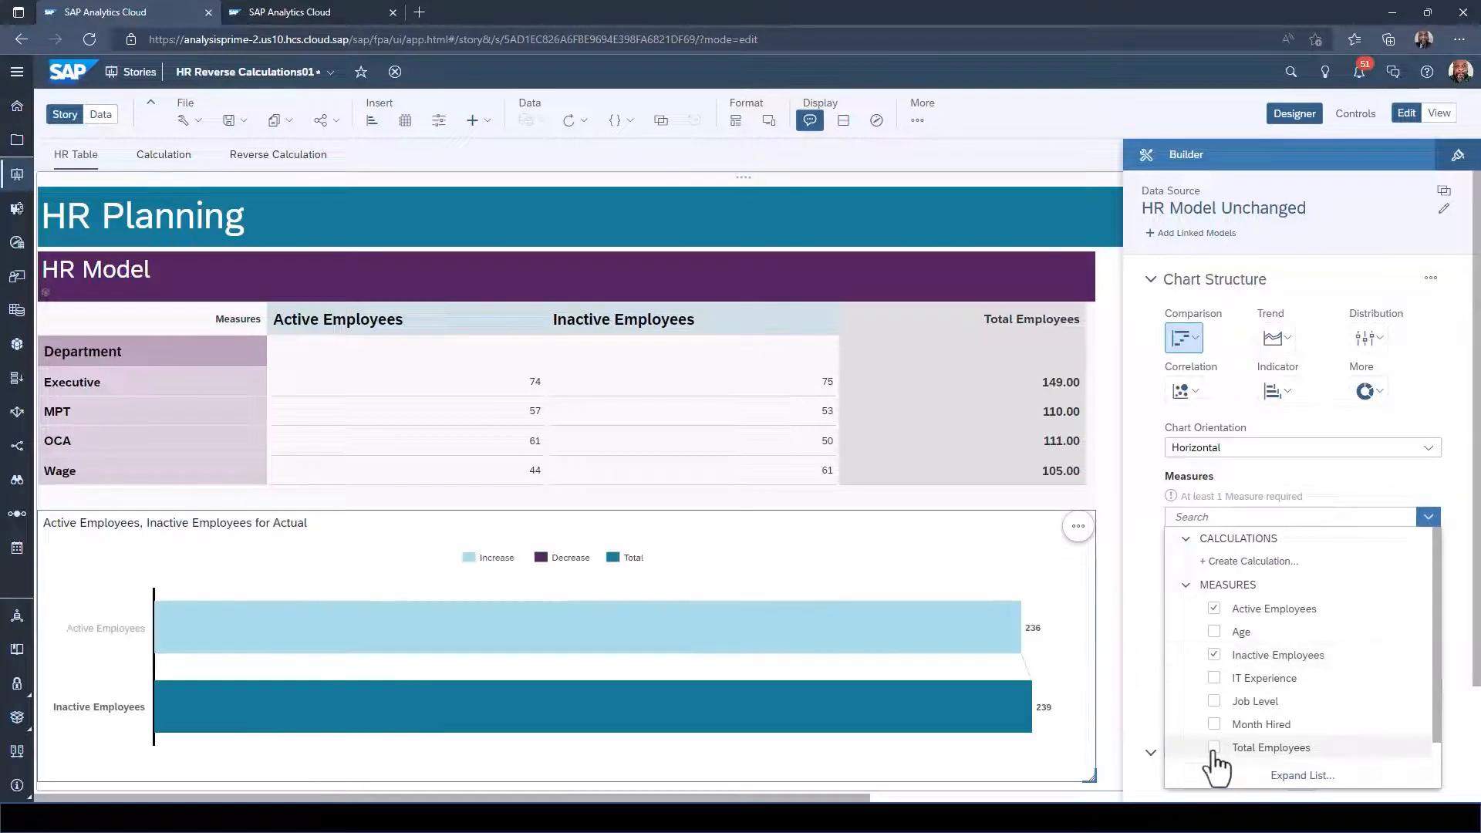
left_click(1214, 749)
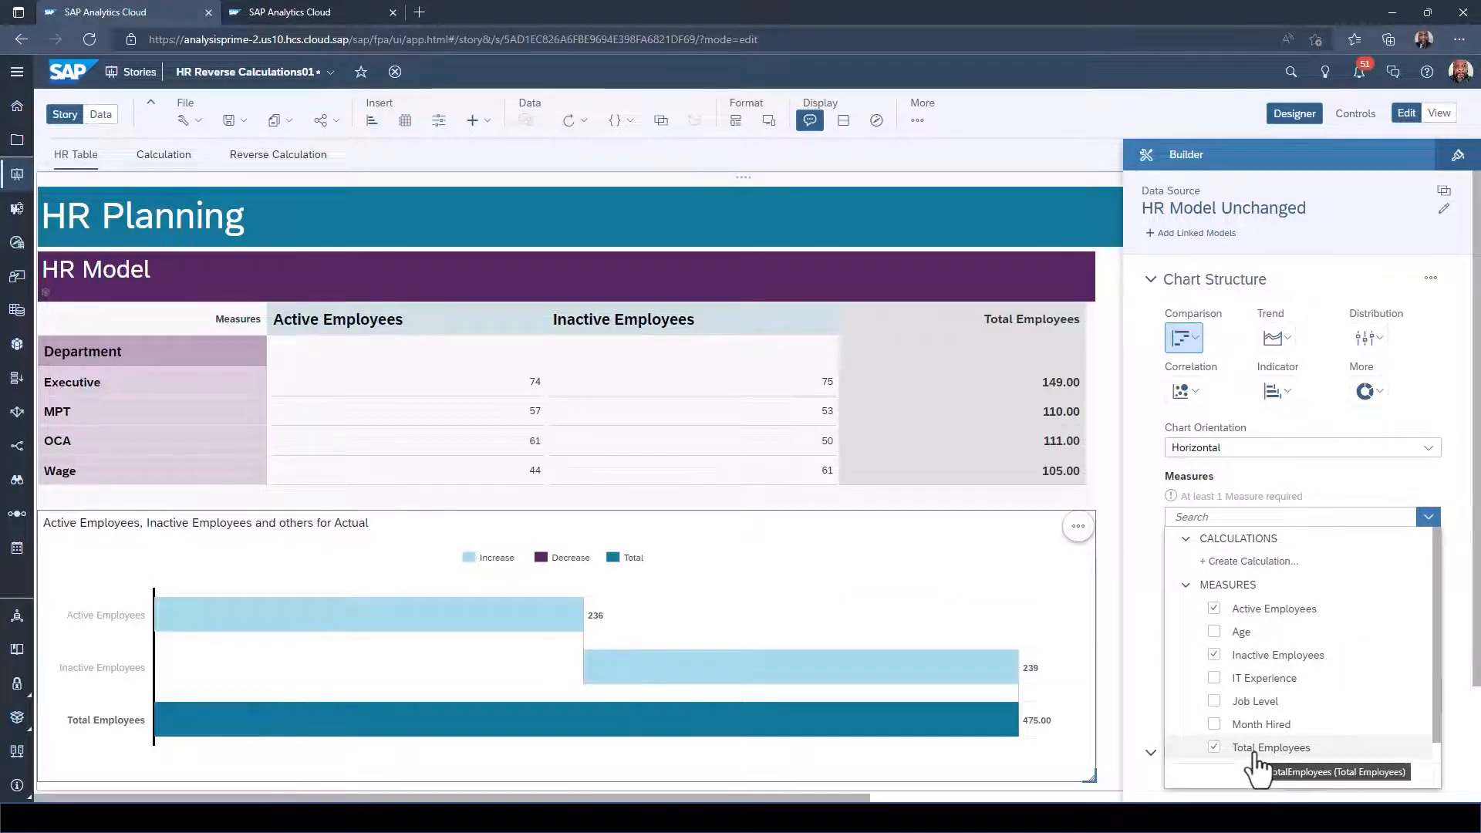
left_click(1150, 678)
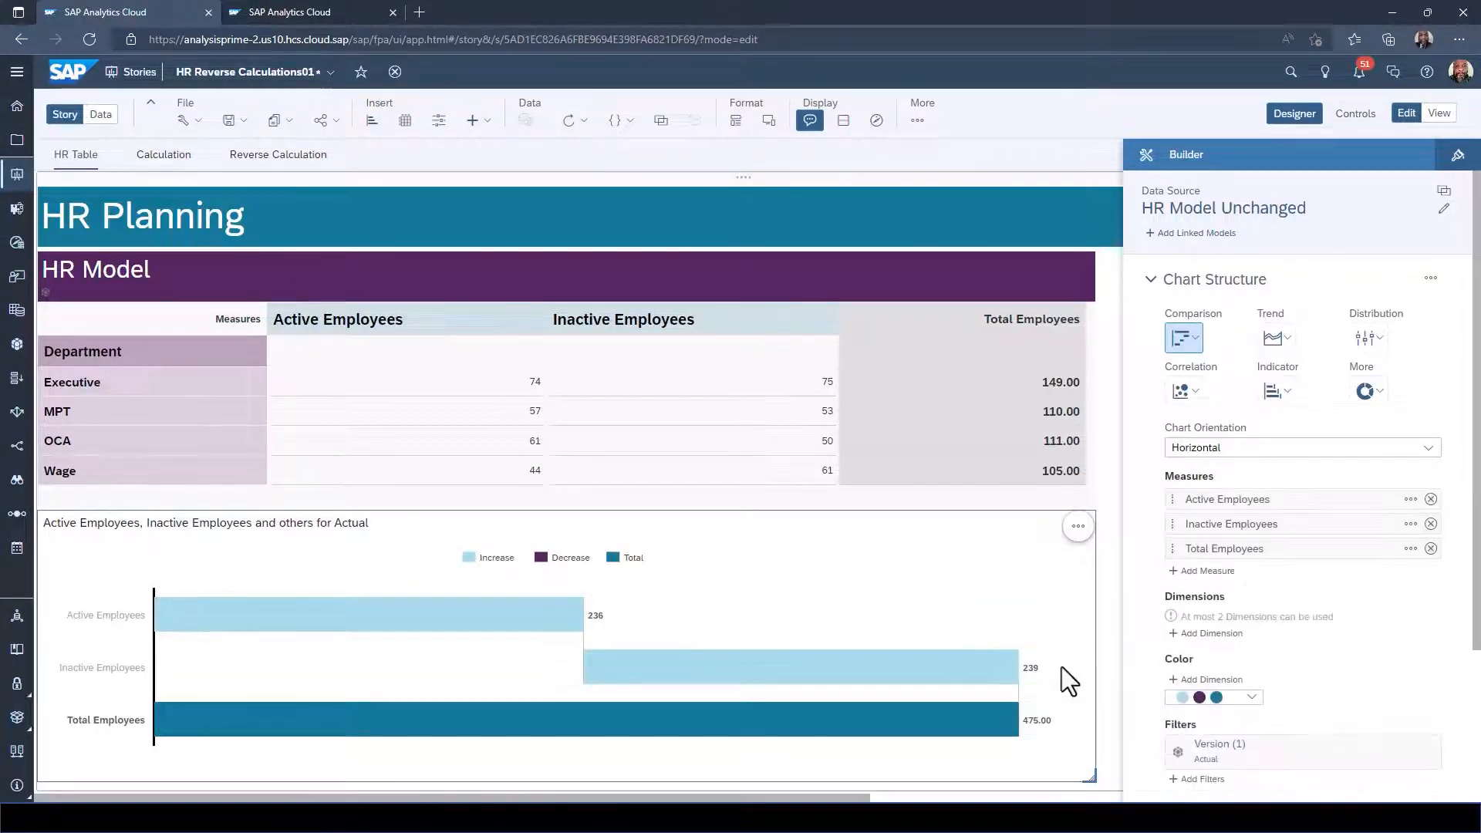